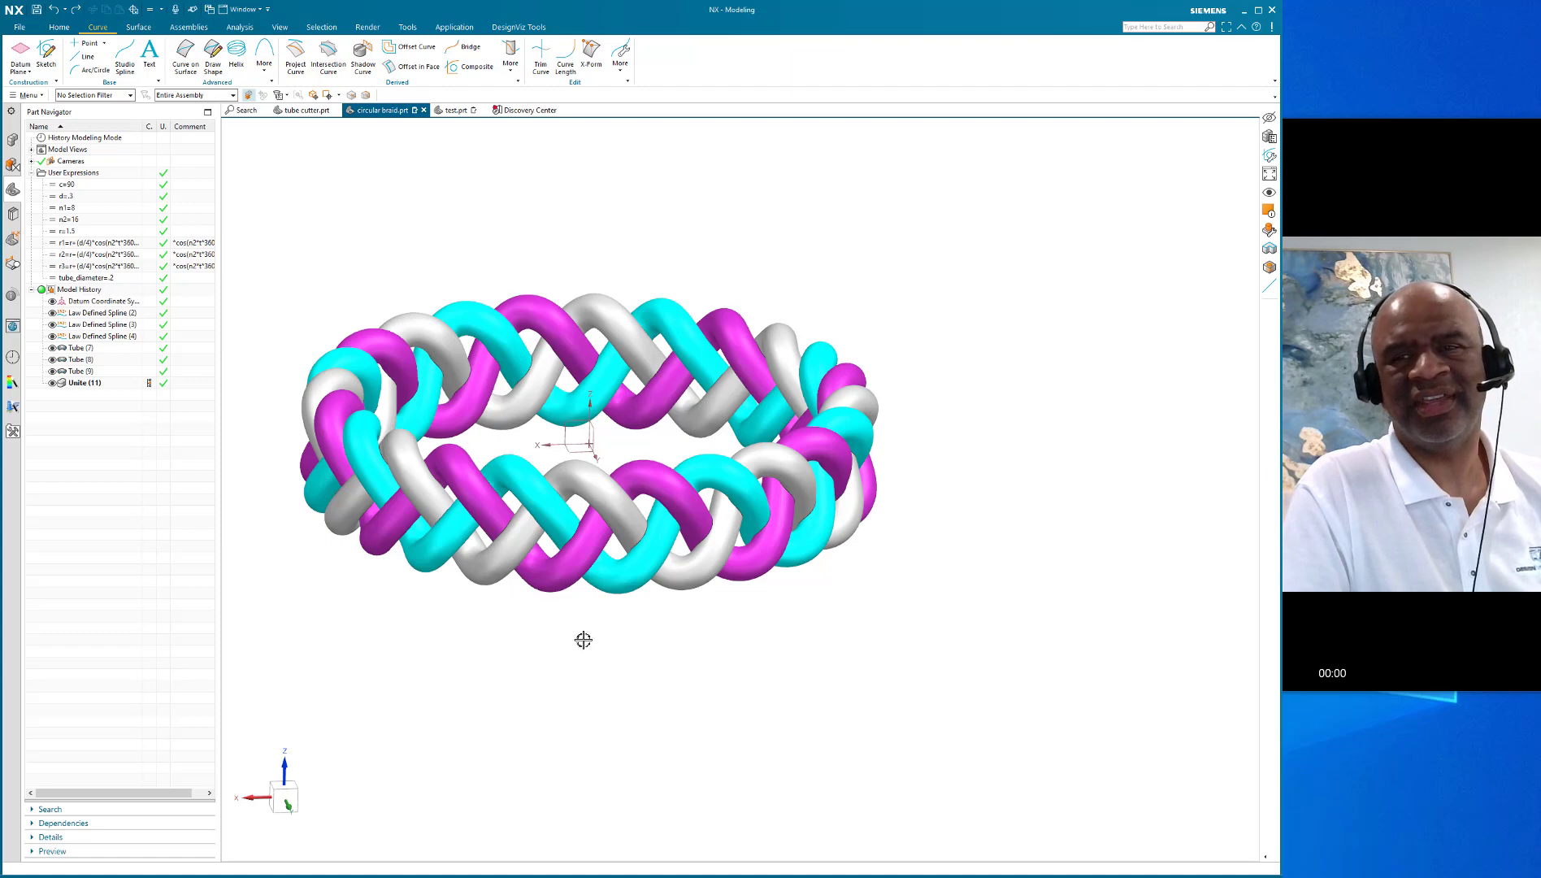
Set the expression d of the circular braid to .1 and inspect the updated shape
{"action": "middle_click_drag", "start_coordinate": [580, 646], "coordinate": [507, 599]}
{"action": "scroll", "coordinate": [594, 468], "scroll_direction": "up", "scroll_amount": 2}
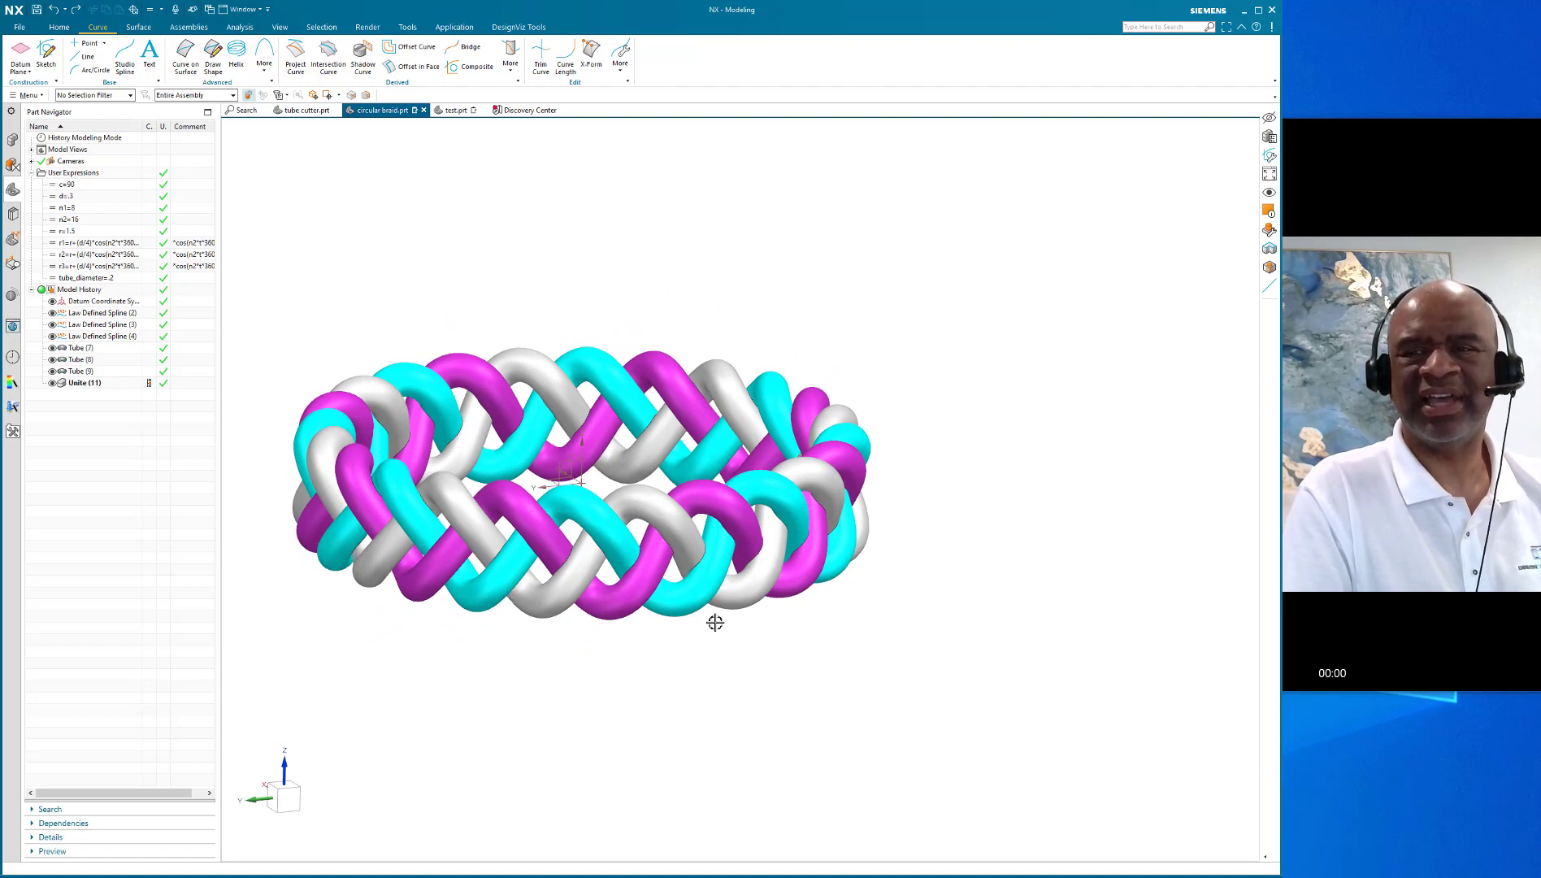
{"action": "middle_click_drag", "start_coordinate": [657, 702], "coordinate": [575, 503]}
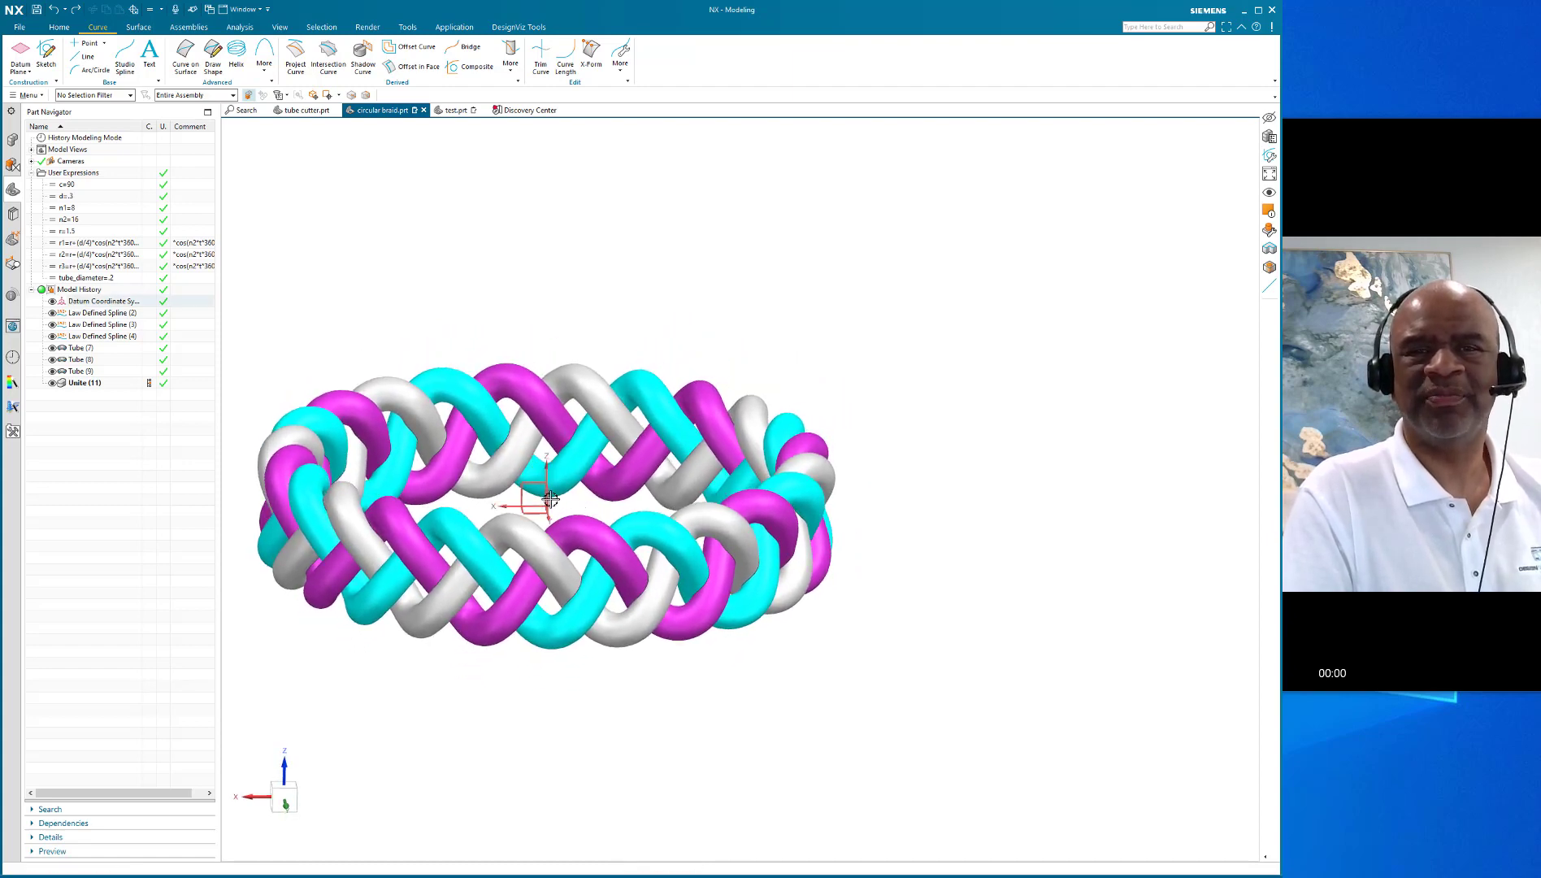
{"action": "middle_click_drag", "start_coordinate": [360, 342], "coordinate": [448, 421]}
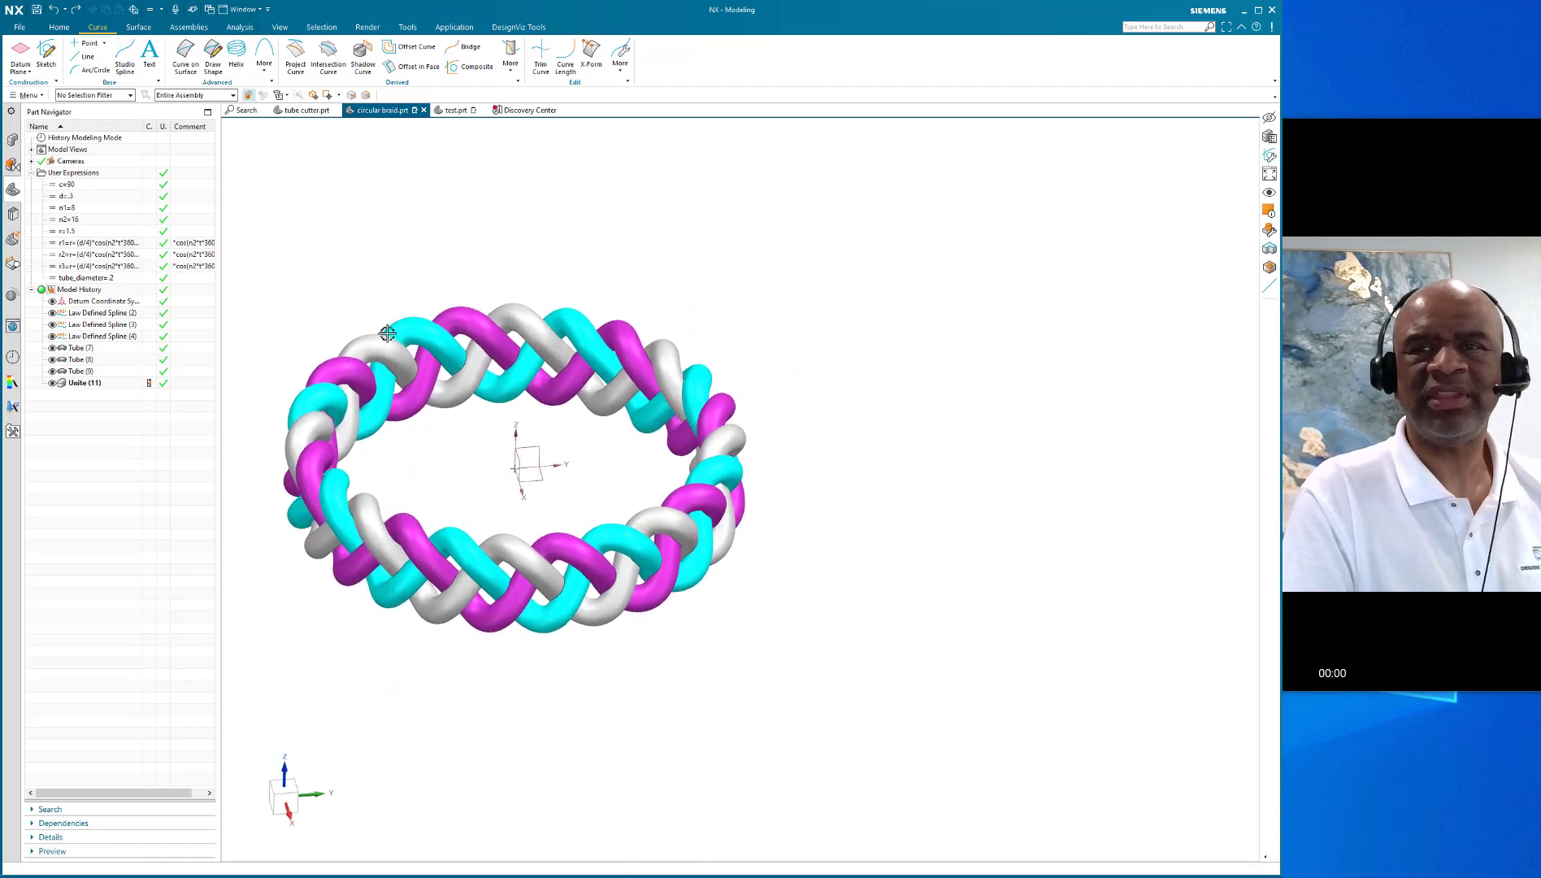
{"action": "left_click", "coordinate": [84, 197]}
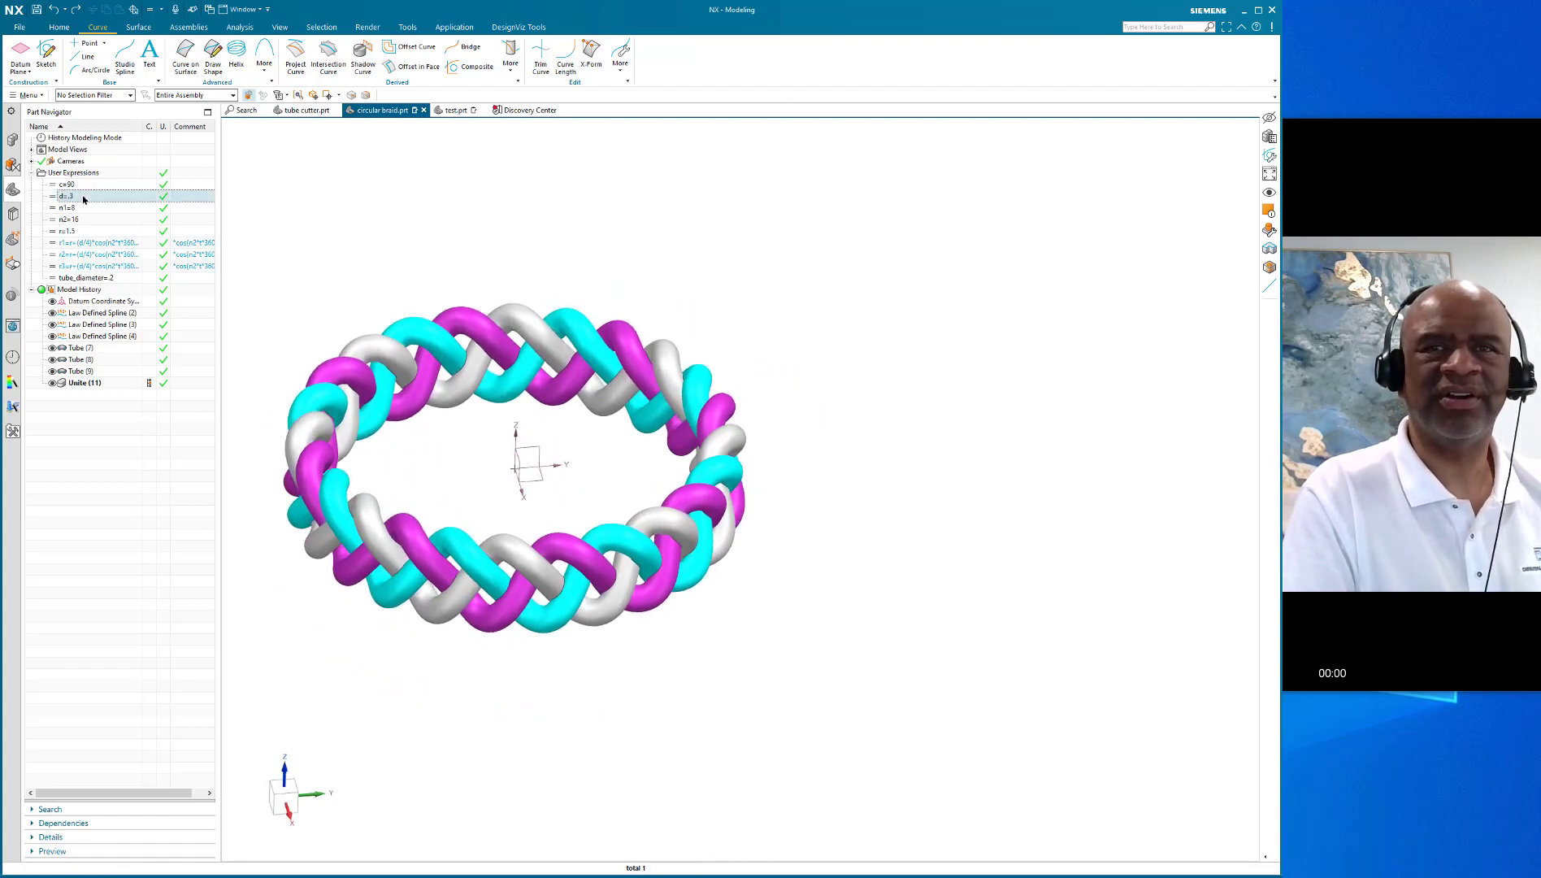
{"action": "left_click", "coordinate": [82, 195]}
{"action": "key", "text": "BackSpace"}
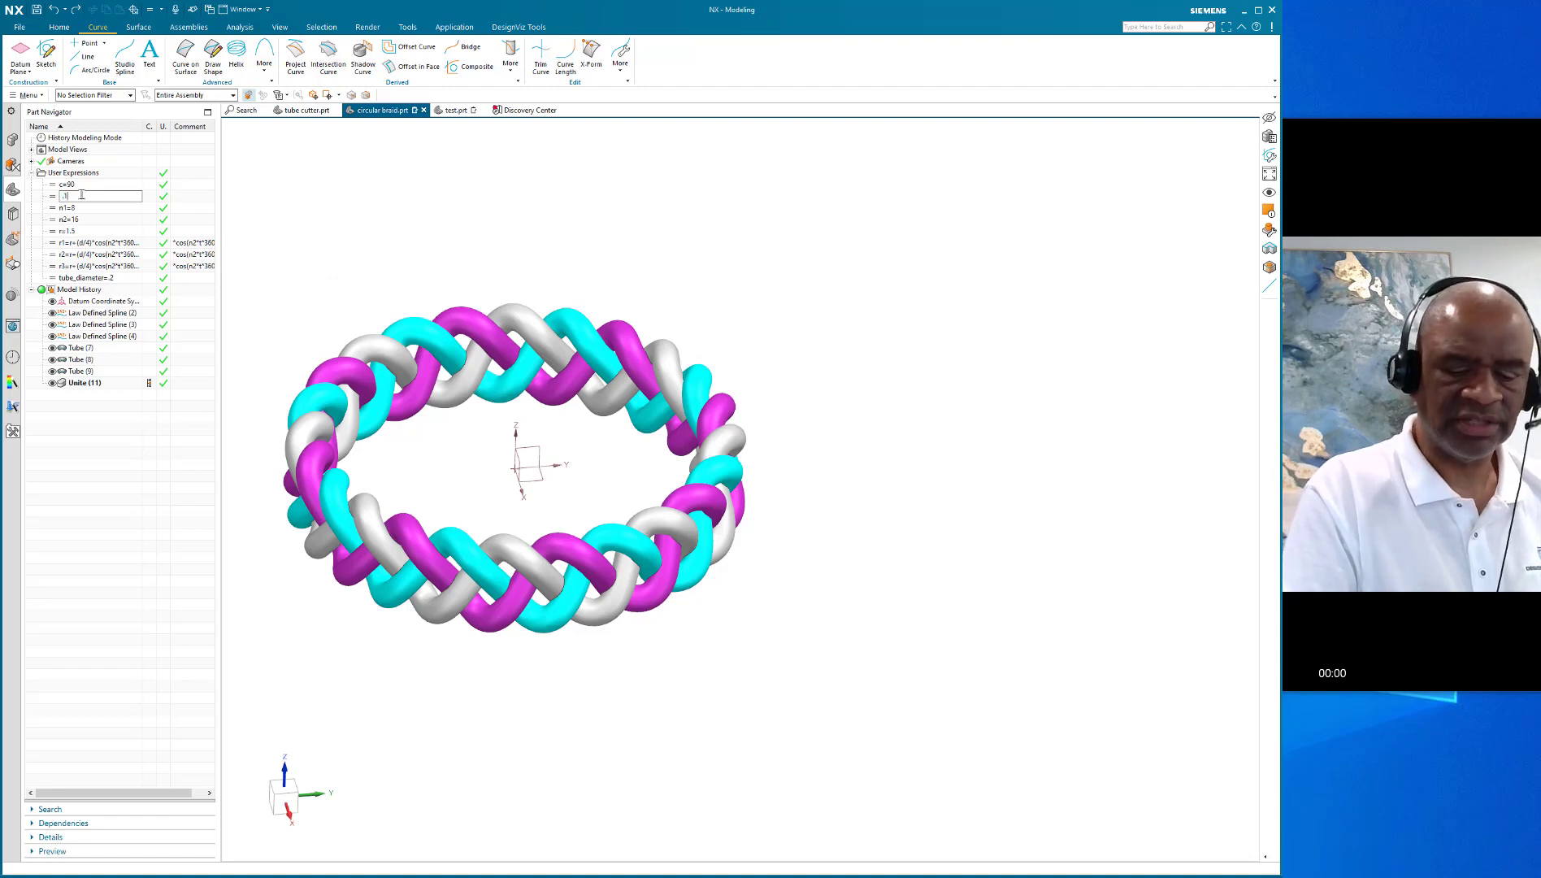
{"action": "key", "text": "Return"}
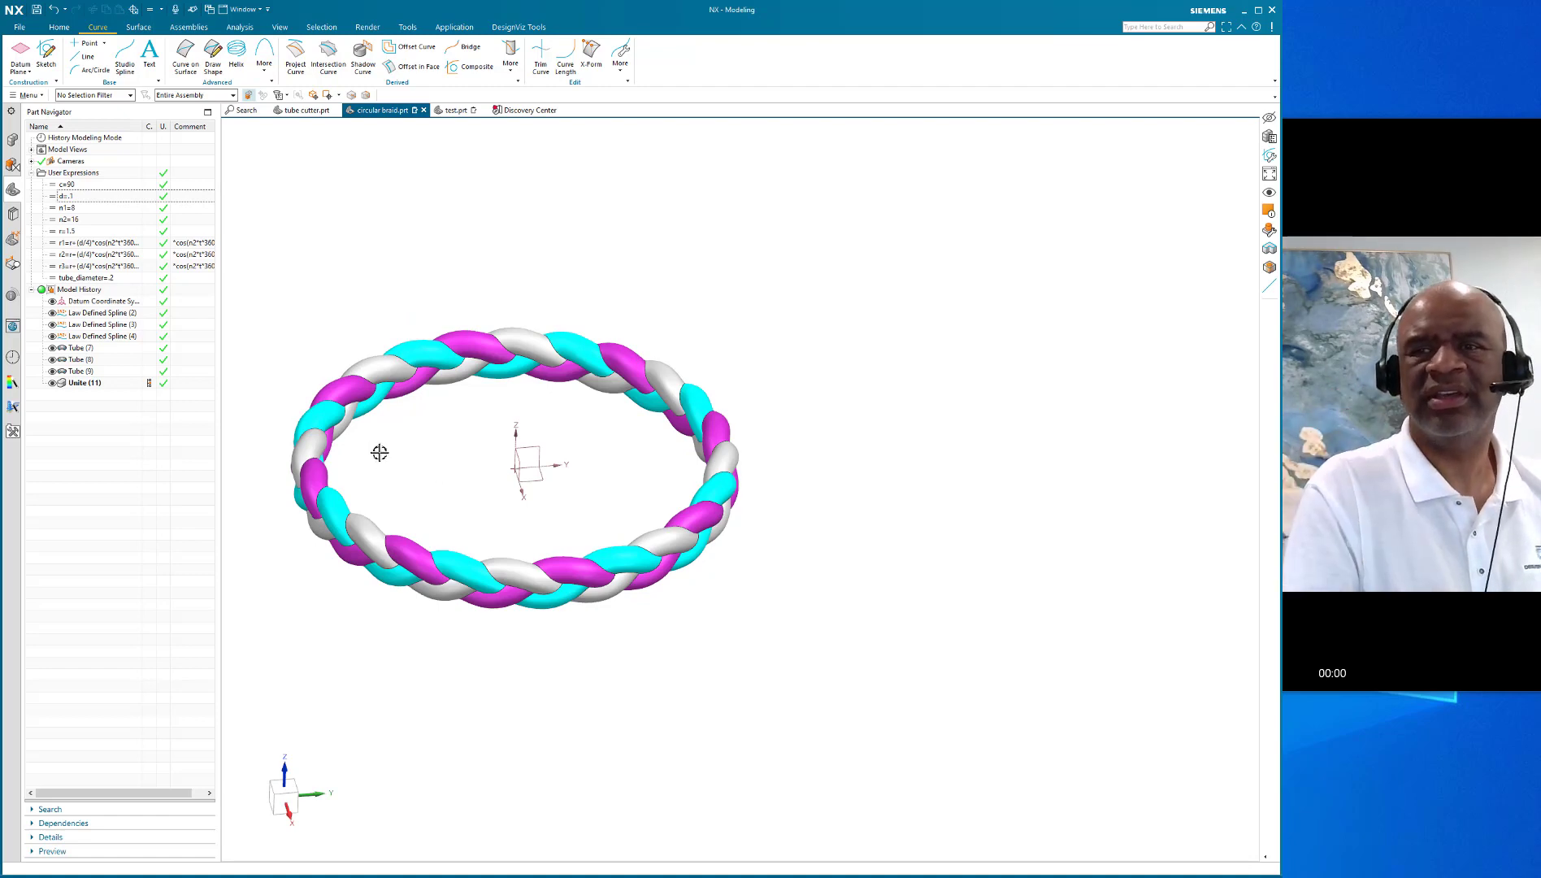
{"action": "middle_click_drag", "start_coordinate": [436, 595], "coordinate": [433, 515]}
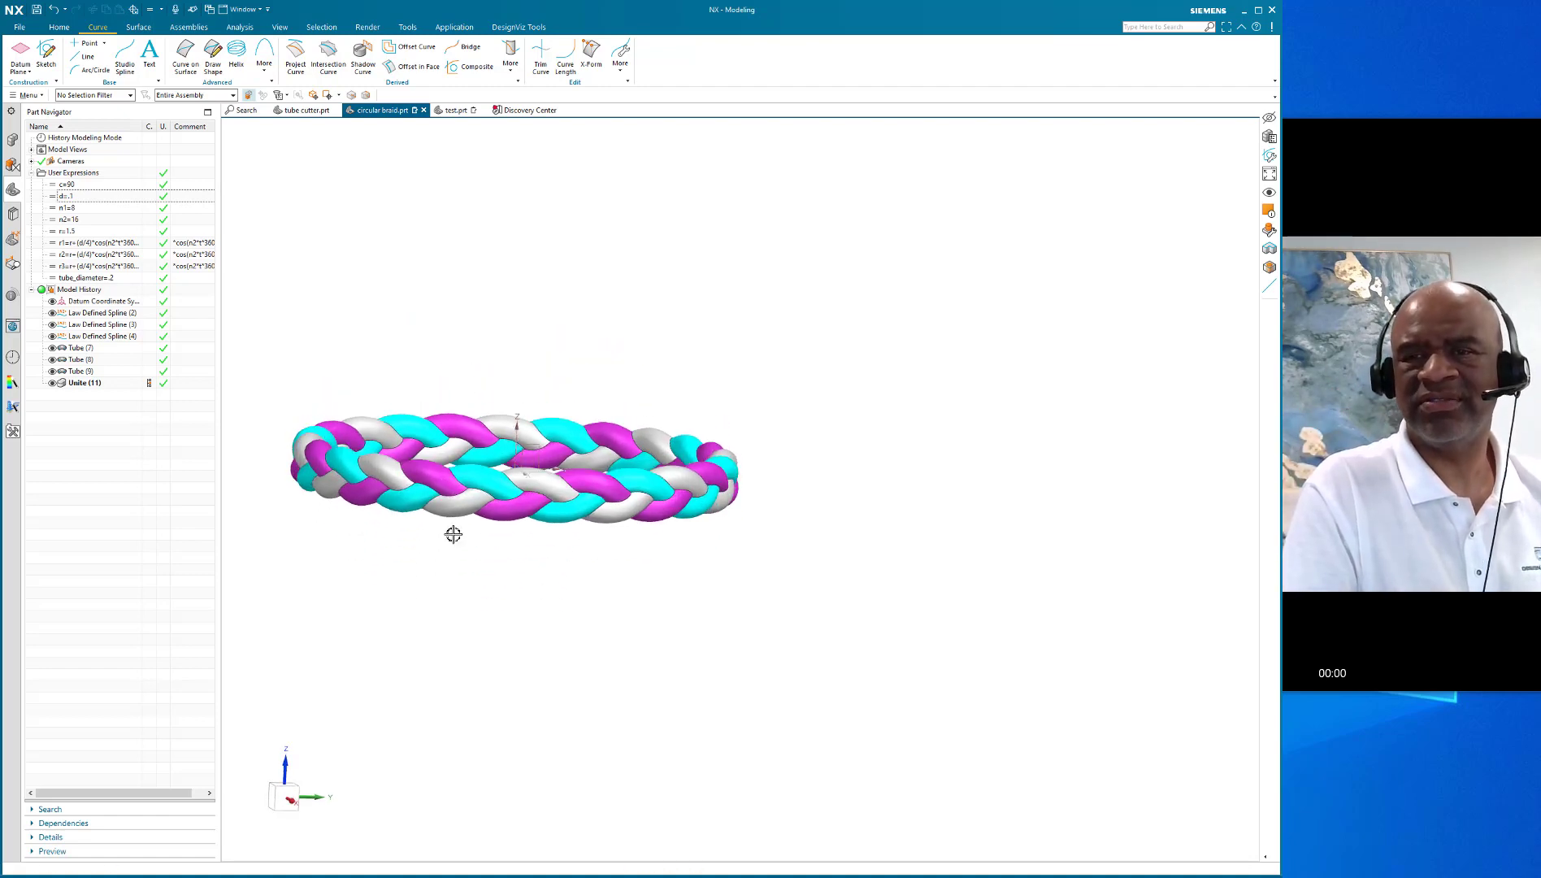
{"action": "middle_click_drag", "start_coordinate": [489, 351], "coordinate": [478, 361]}
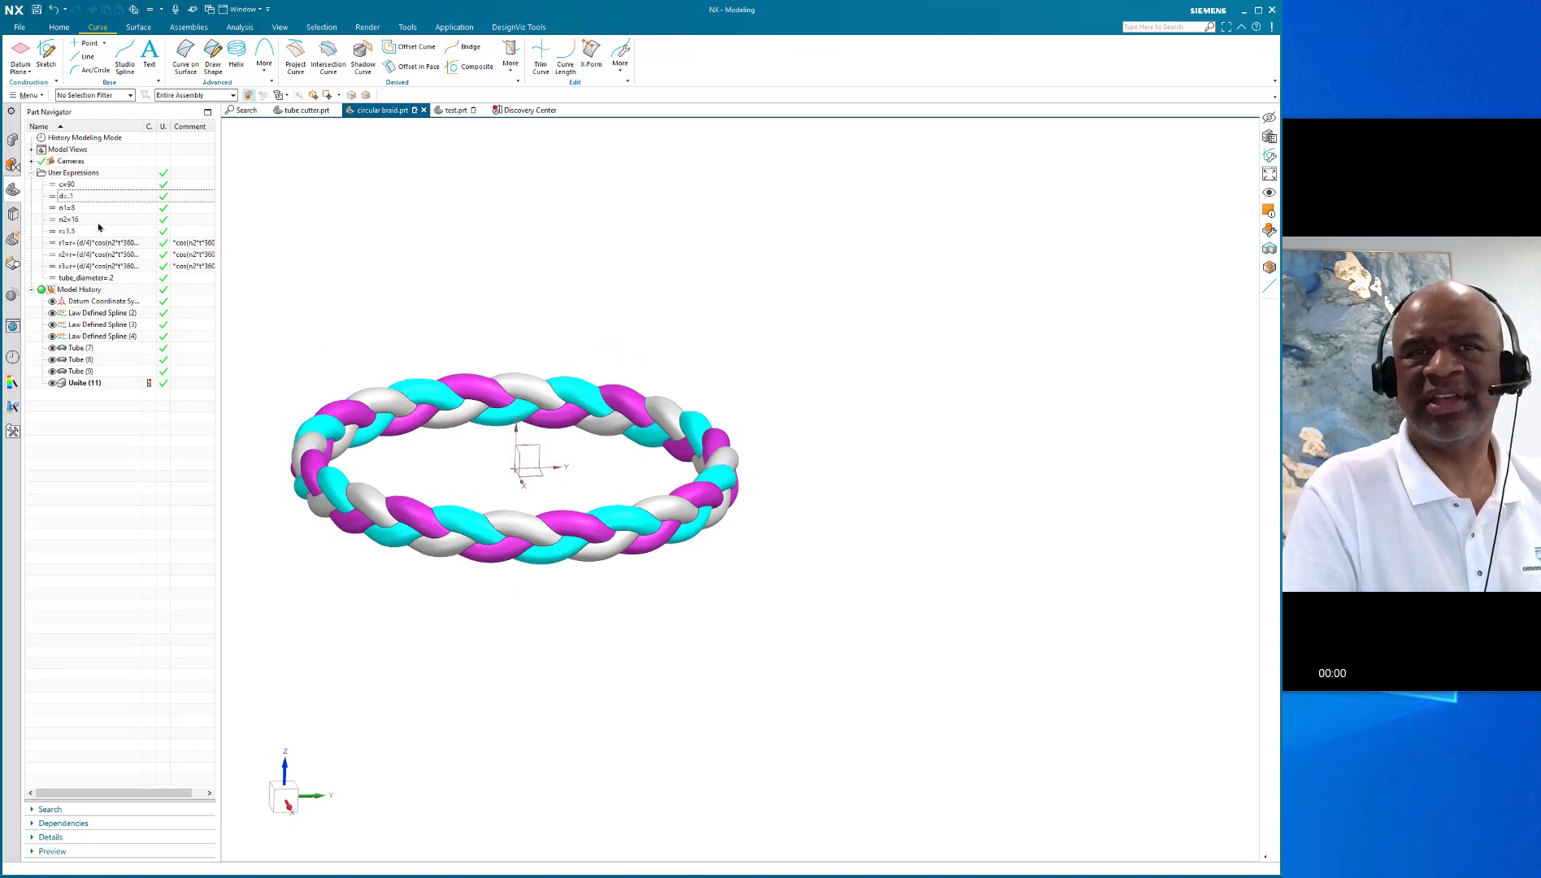
Set the braid expression d to .5
{"action": "left_click", "coordinate": [88, 197]}
{"action": "left_click", "coordinate": [88, 196]}
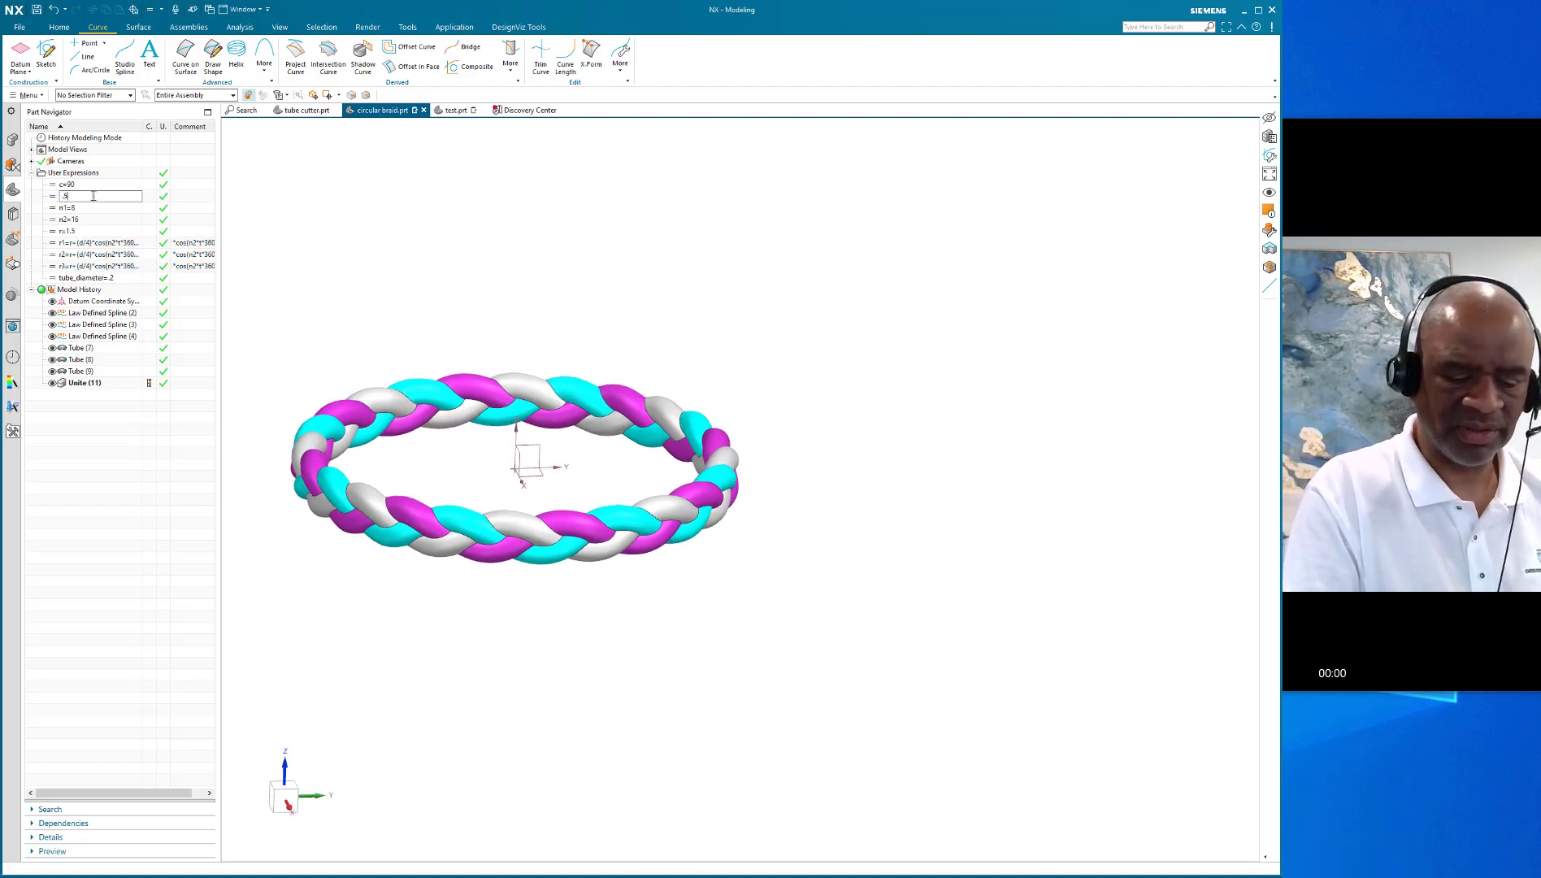
{"action": "key", "text": "Return"}
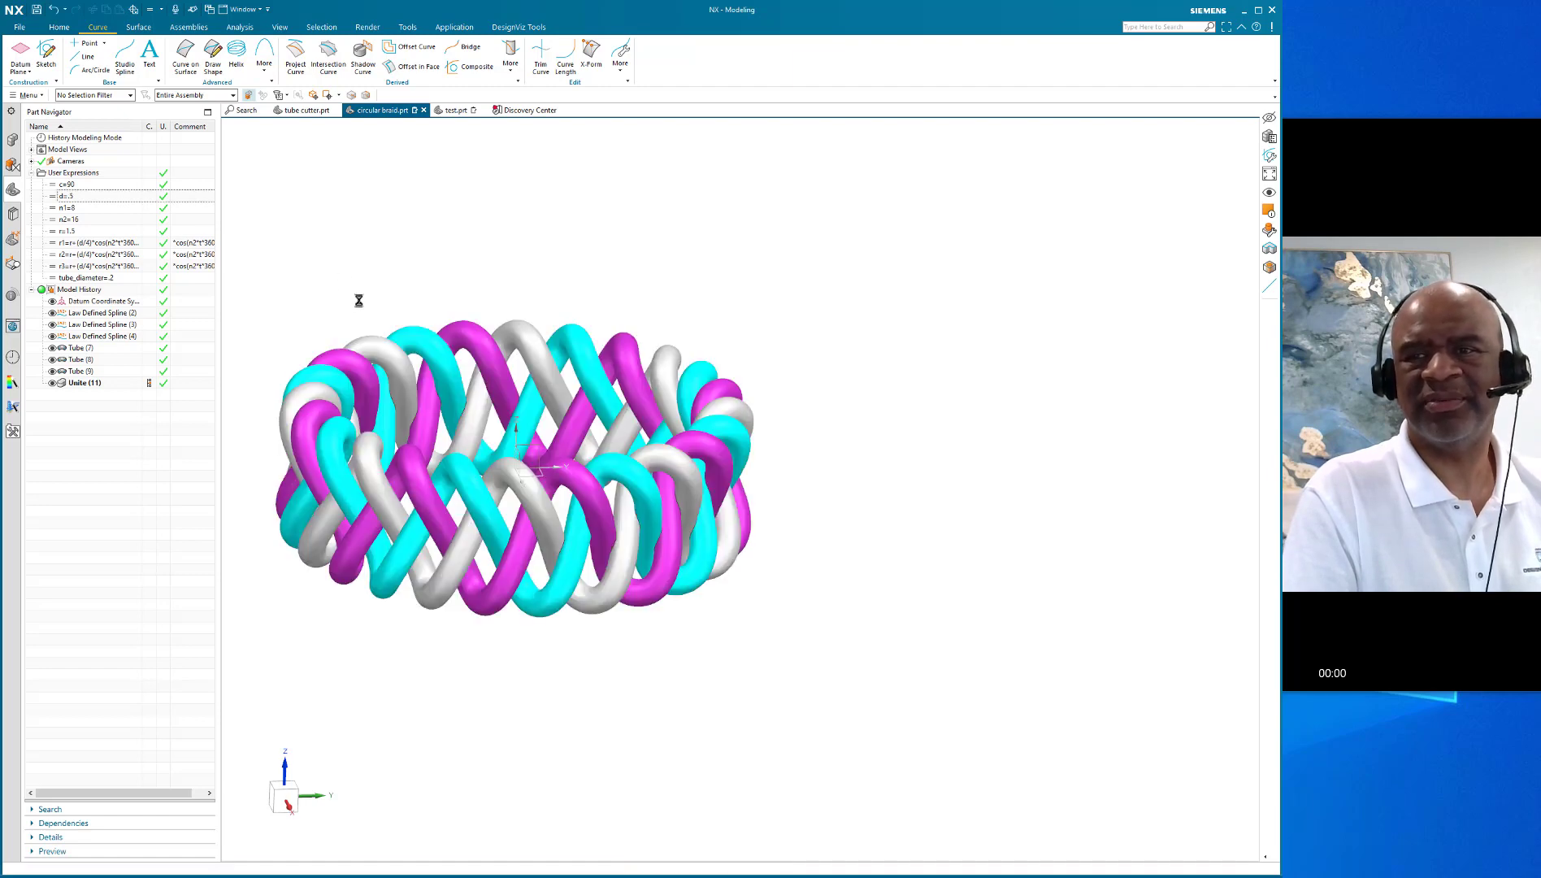
Set the braid expression d to .3
{"action": "middle_click_drag", "start_coordinate": [358, 301], "coordinate": [228, 272]}
{"action": "double_click", "coordinate": [84, 195]}
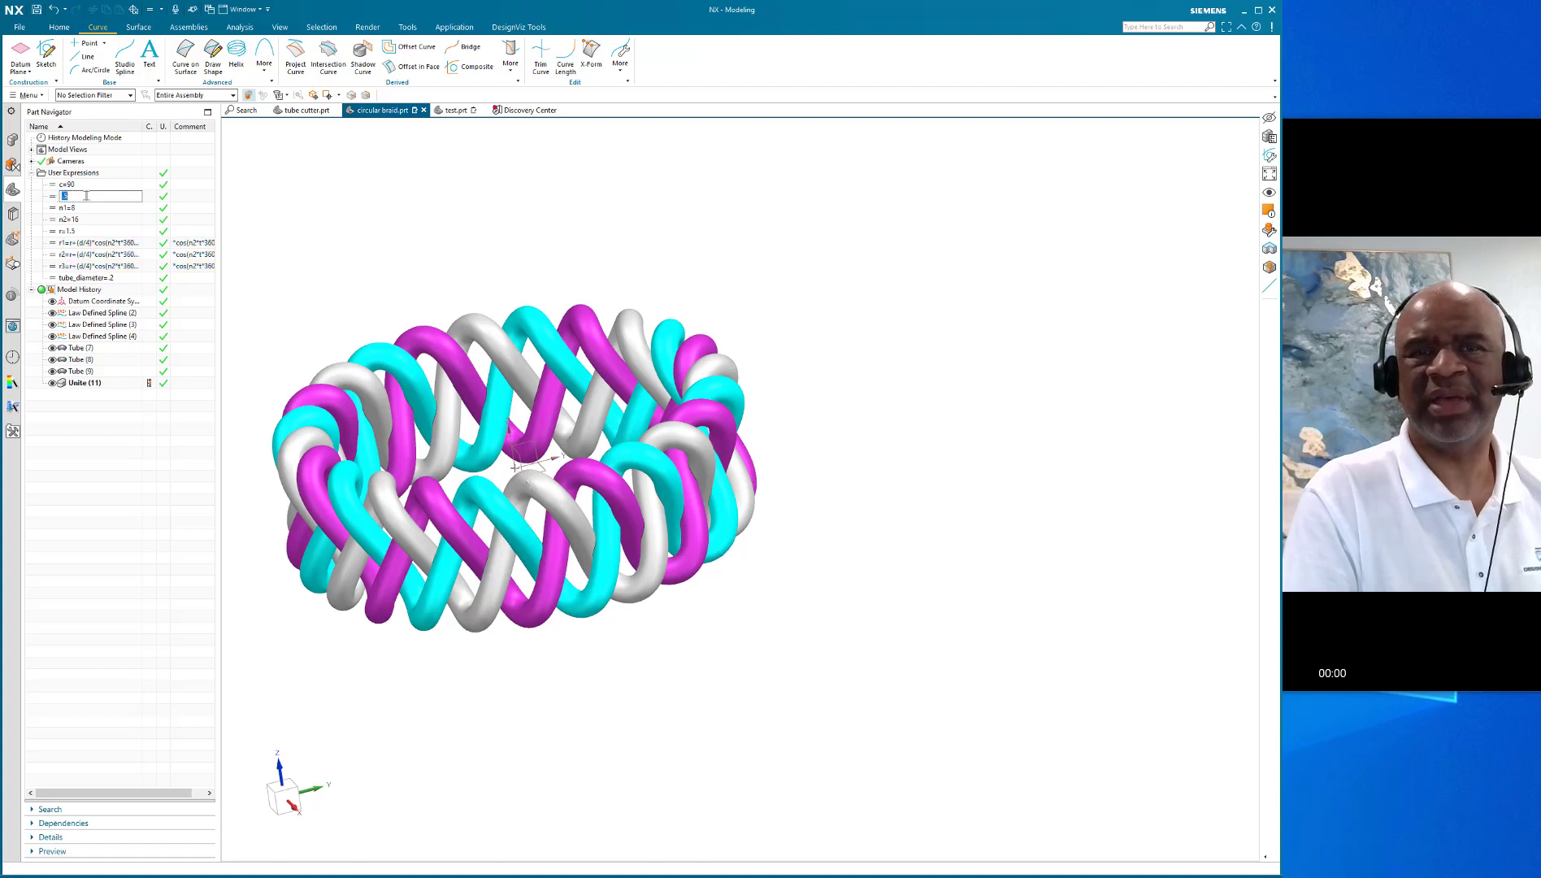
{"action": "key", "text": "Return"}
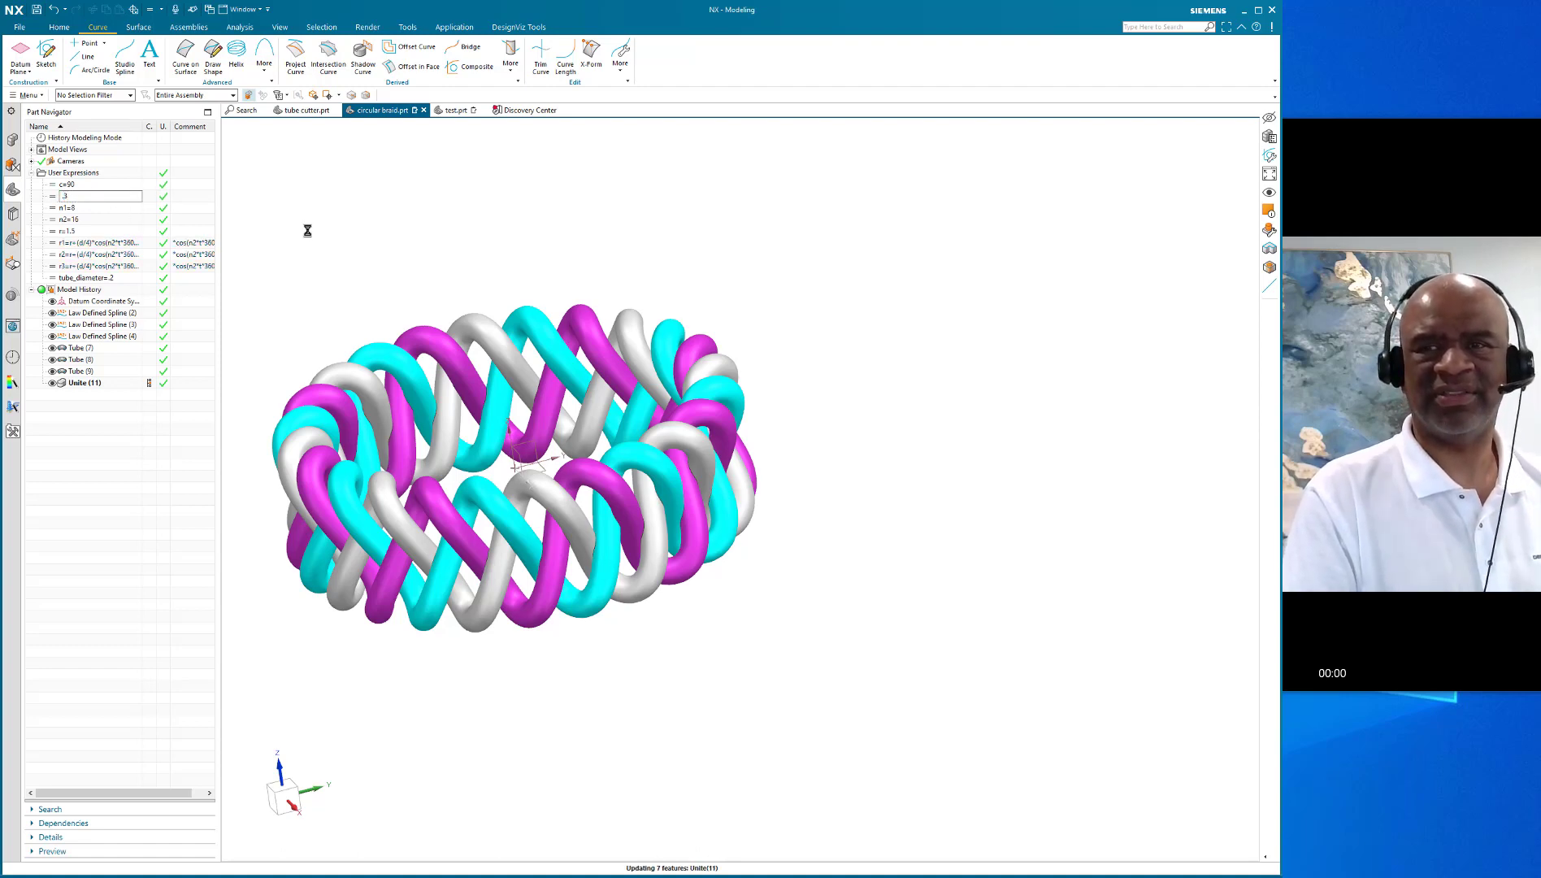
Set the braid's radius expression r to 3 and inspect the ring from above and from the side
{"action": "double_click", "coordinate": [82, 231]}
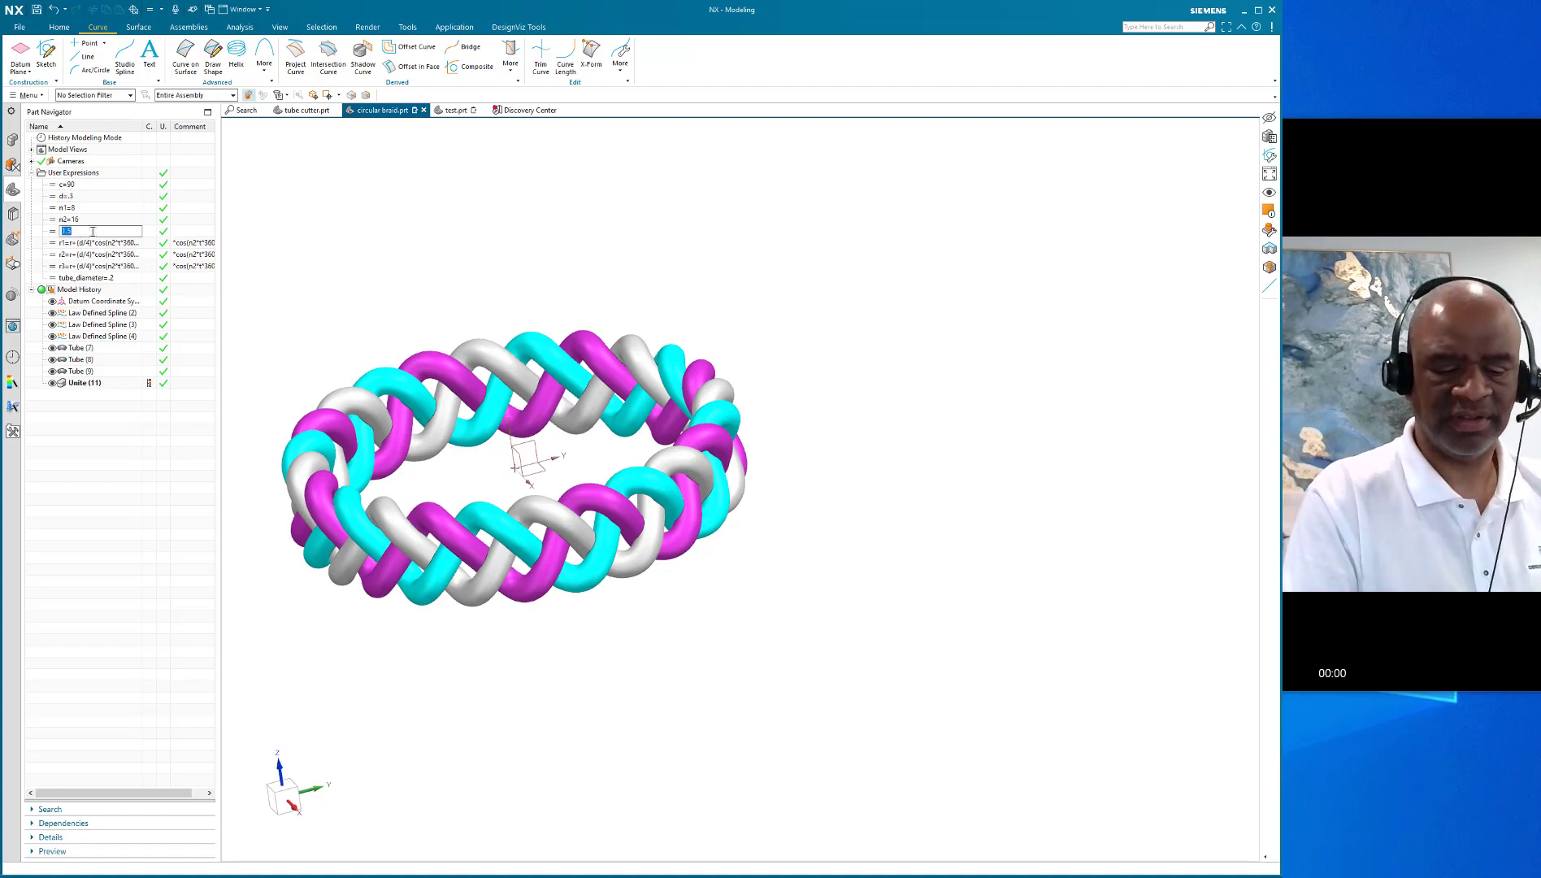
{"action": "type", "text": "3"}
{"action": "key", "text": "Return"}
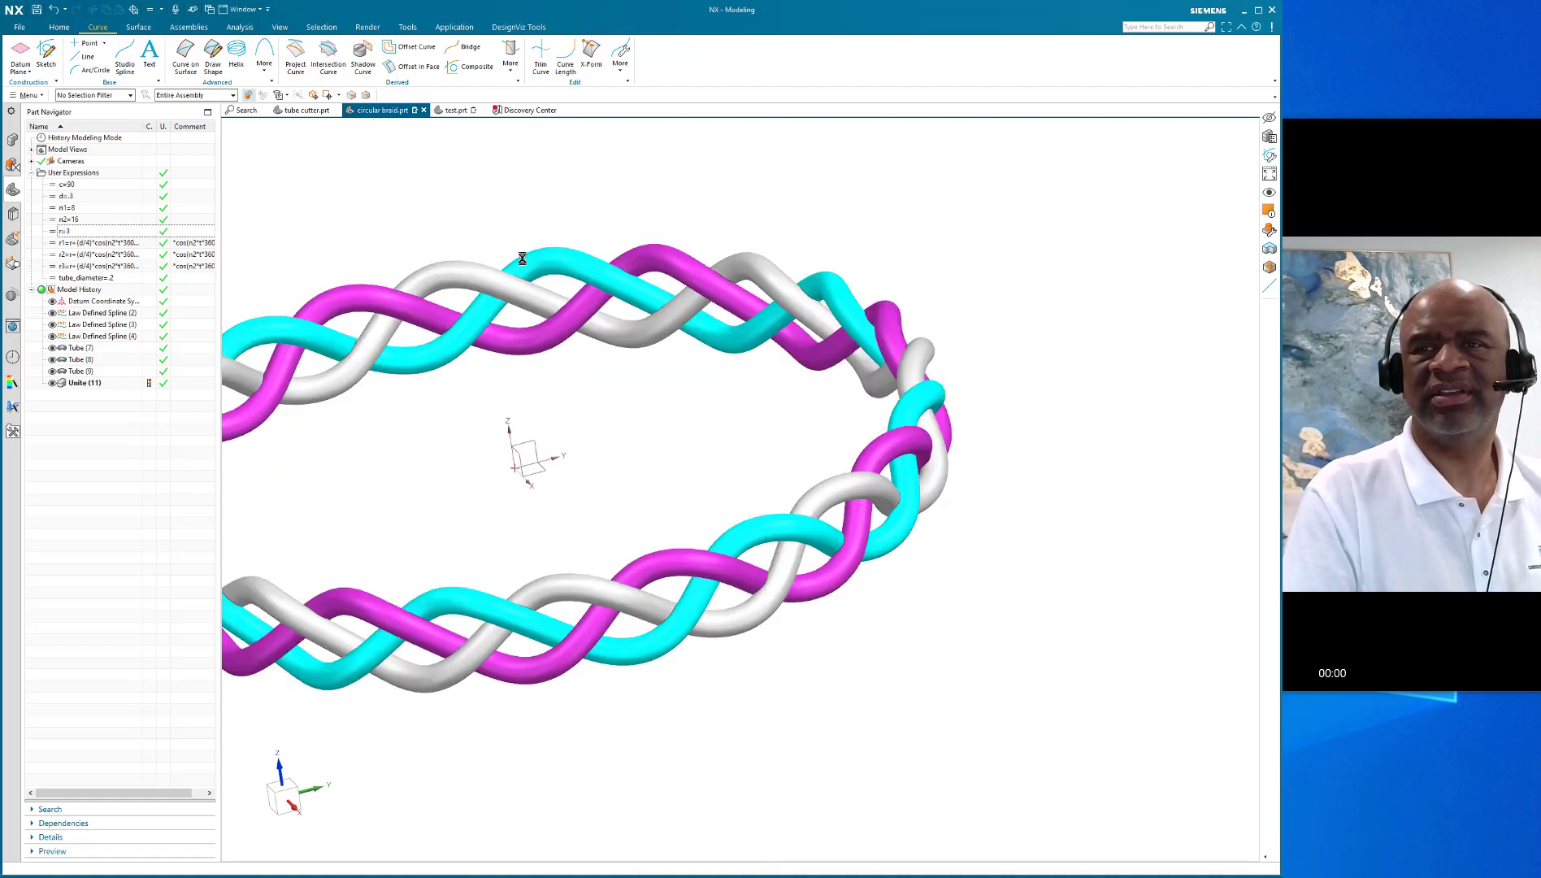
{"action": "mouse_move", "coordinate": [727, 423]}
{"action": "middle_mouse_down"}
{"action": "mouse_move", "coordinate": [754, 420]}
{"action": "mouse_move", "coordinate": [692, 420]}
{"action": "mouse_move", "coordinate": [709, 478]}
{"action": "mouse_move", "coordinate": [750, 426]}
{"action": "middle_mouse_up"}
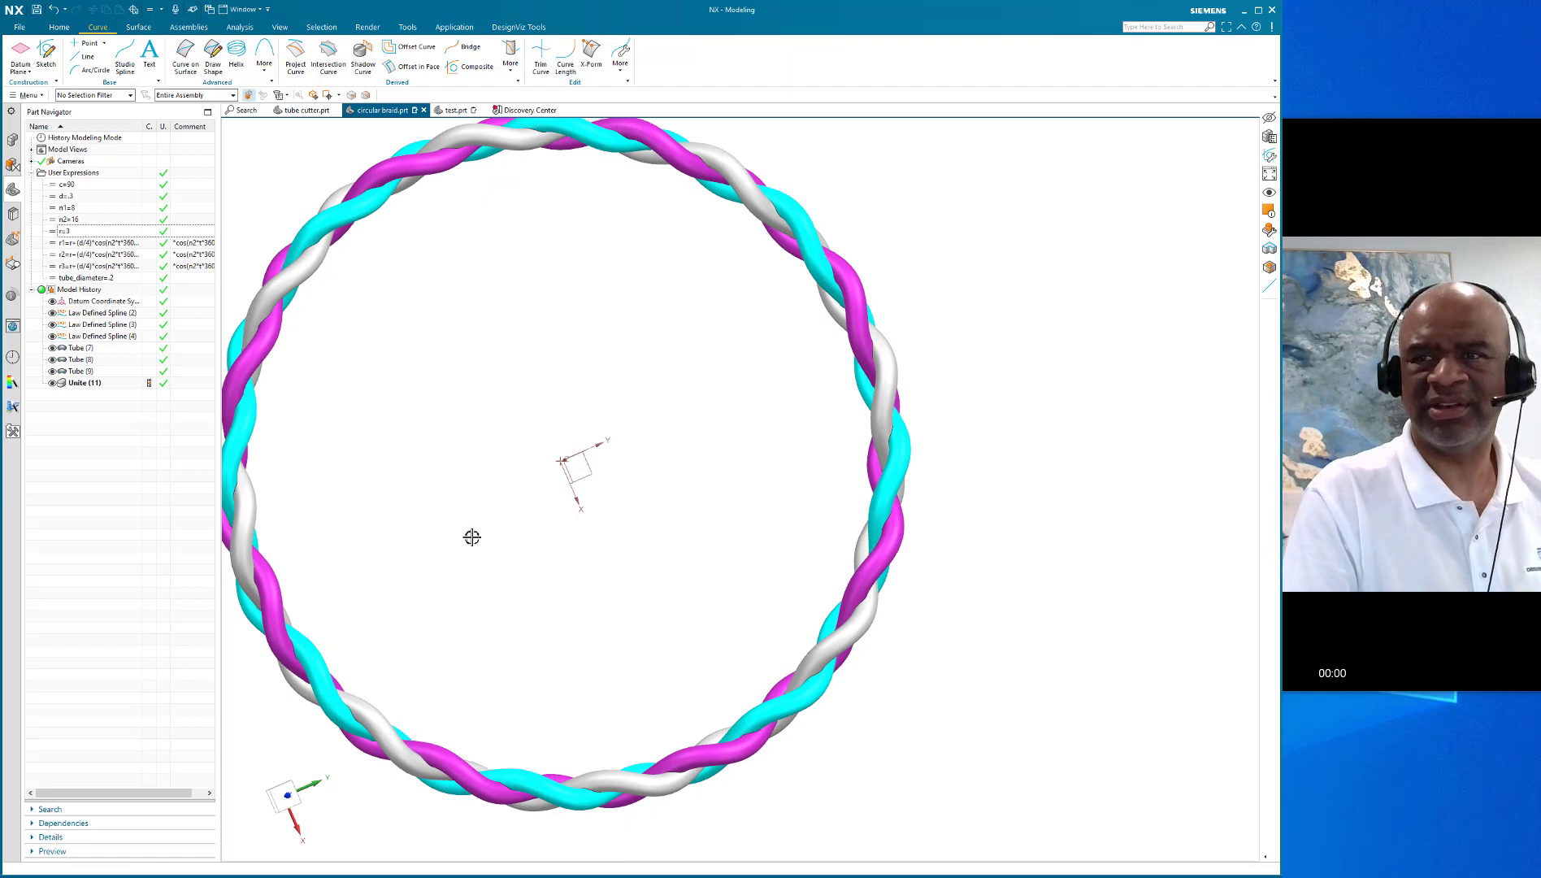
{"action": "middle_click_drag", "start_coordinate": [653, 601], "coordinate": [644, 483]}
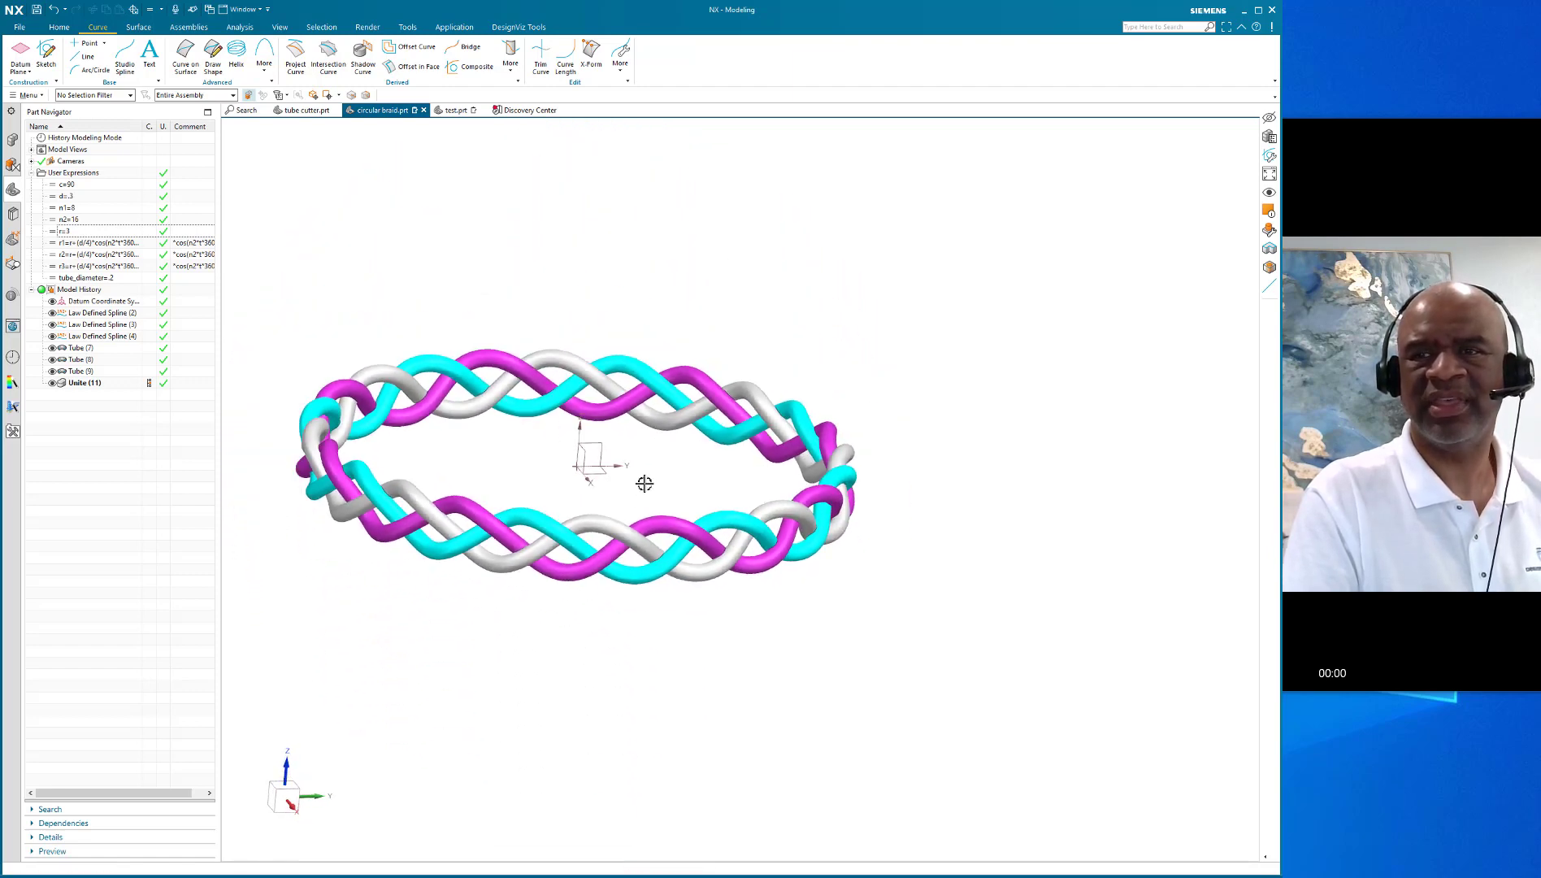
Set the expression c of the braid to 20
{"action": "double_click", "coordinate": [86, 183]}
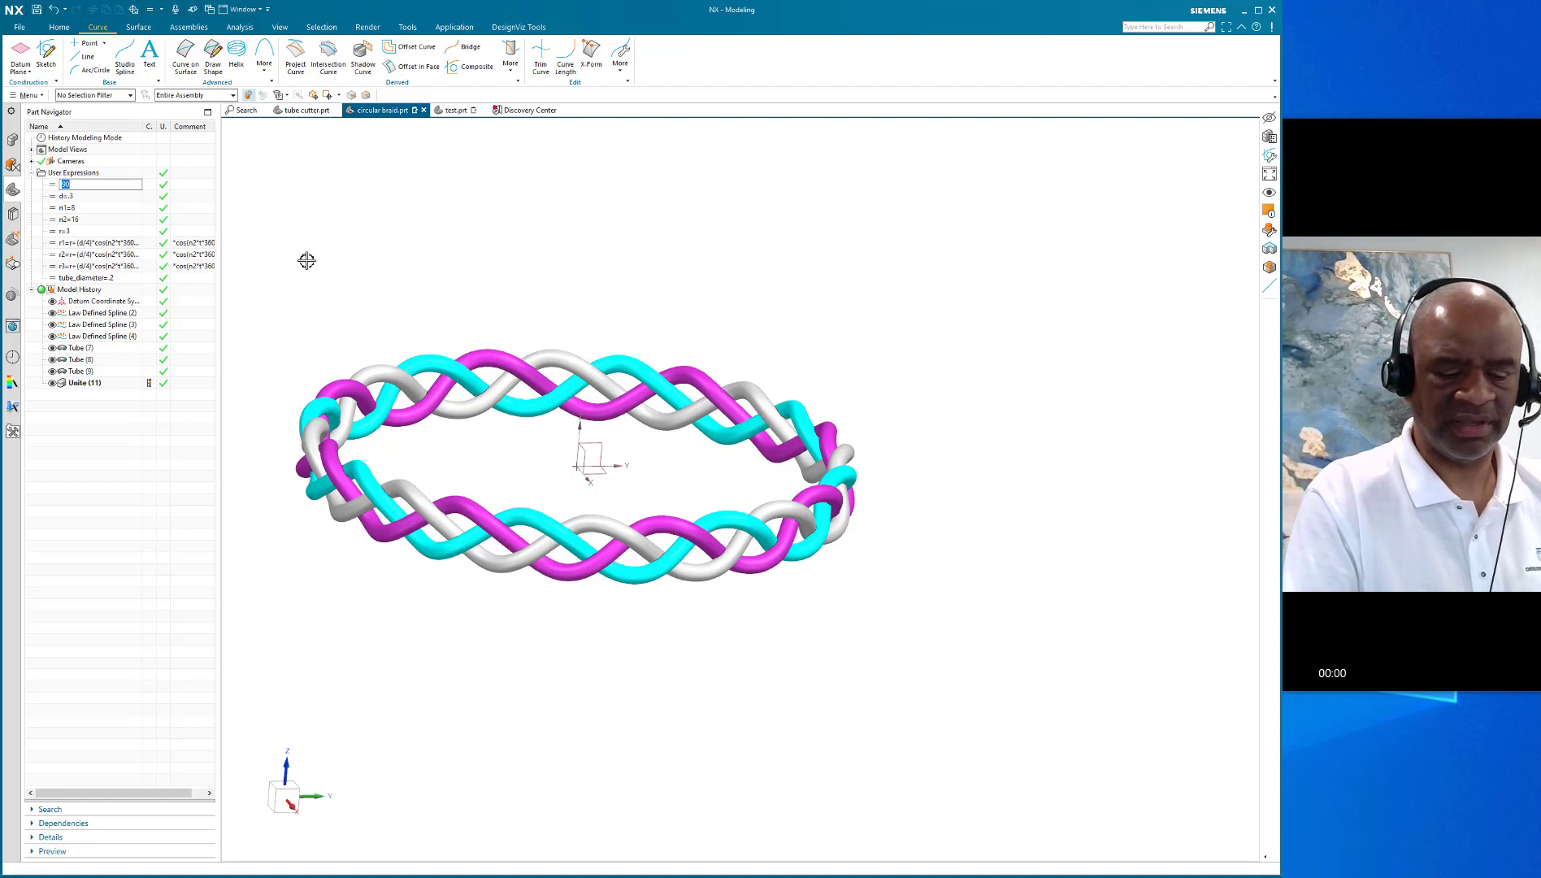
{"action": "key", "text": "Return"}
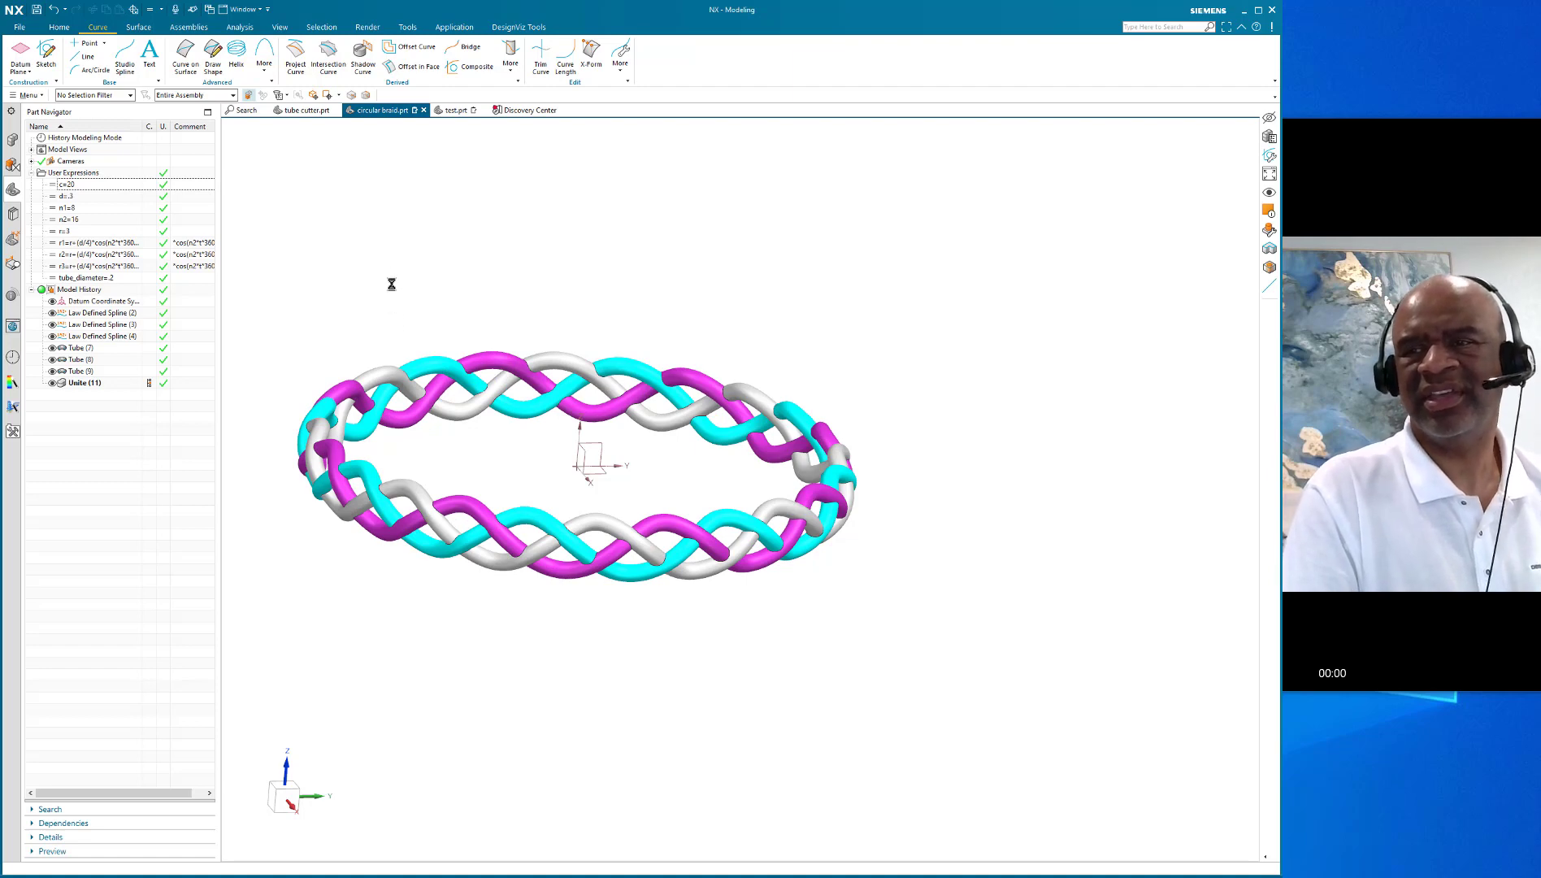
{"action": "mouse_move", "coordinate": [389, 286]}
{"action": "middle_mouse_down"}
{"action": "mouse_move", "coordinate": [406, 265]}
{"action": "mouse_move", "coordinate": [406, 296]}
{"action": "middle_mouse_up"}
Set the expression c of the braid to 90 and inspect the updated strands
{"action": "double_click", "coordinate": [84, 185]}
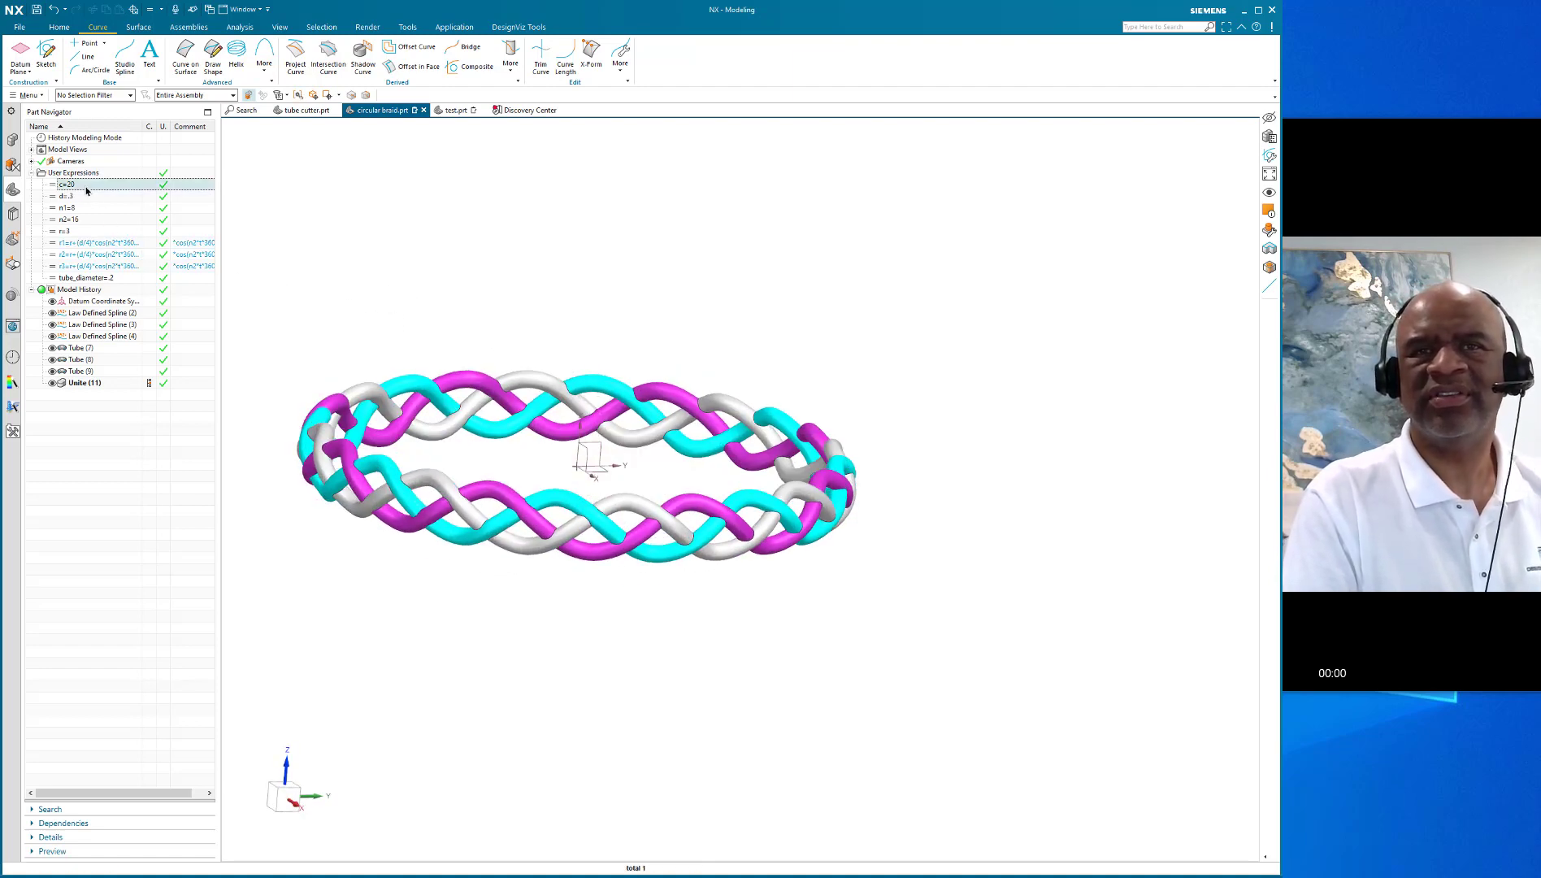
{"action": "type", "text": "90"}
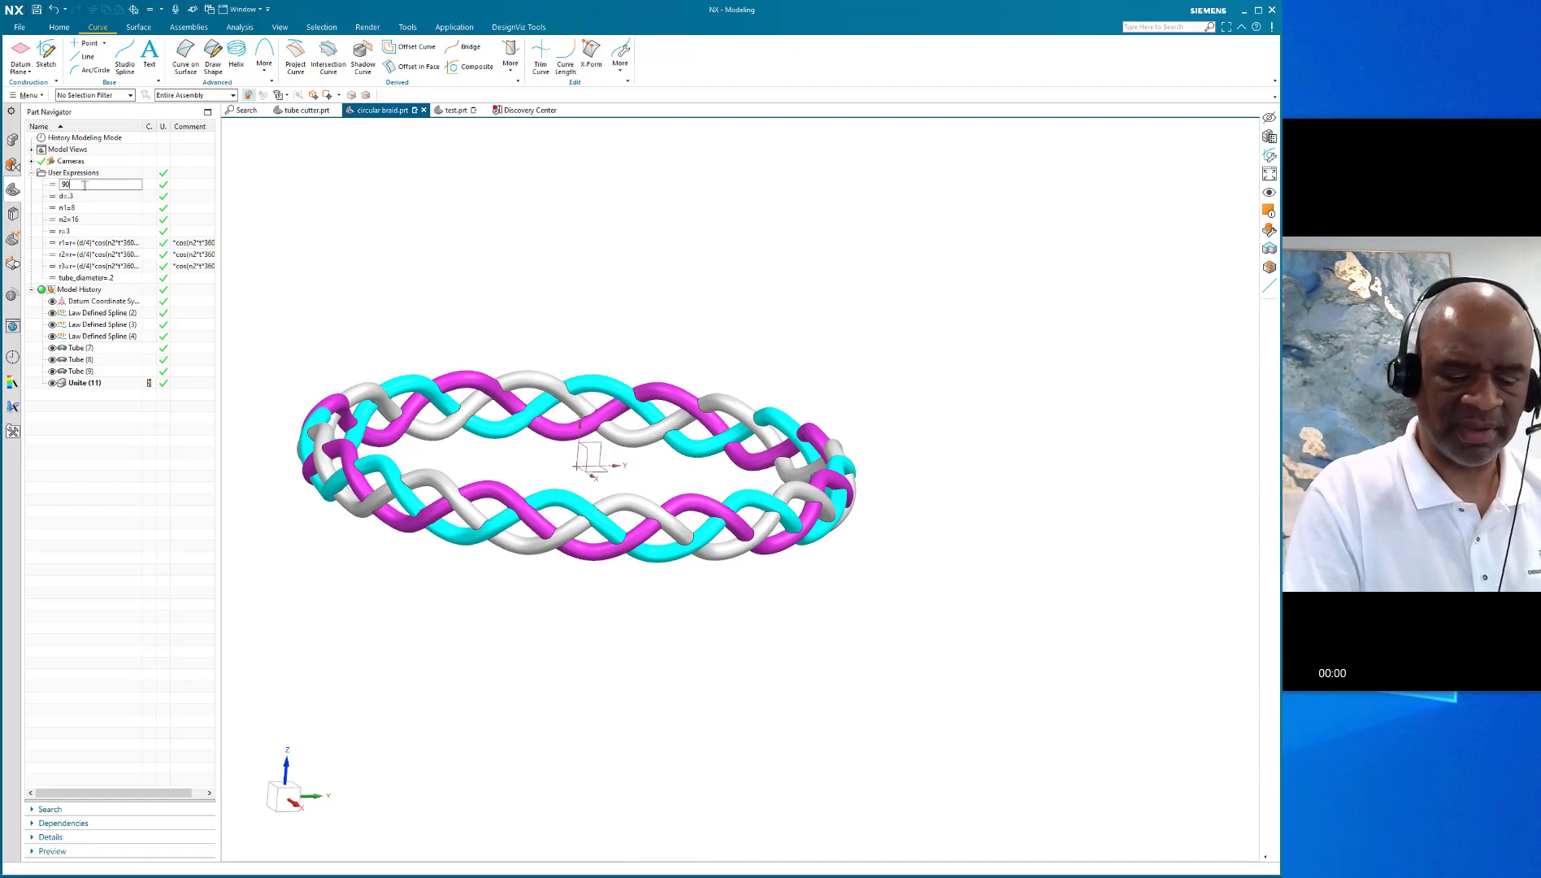
{"action": "key", "text": "Return"}
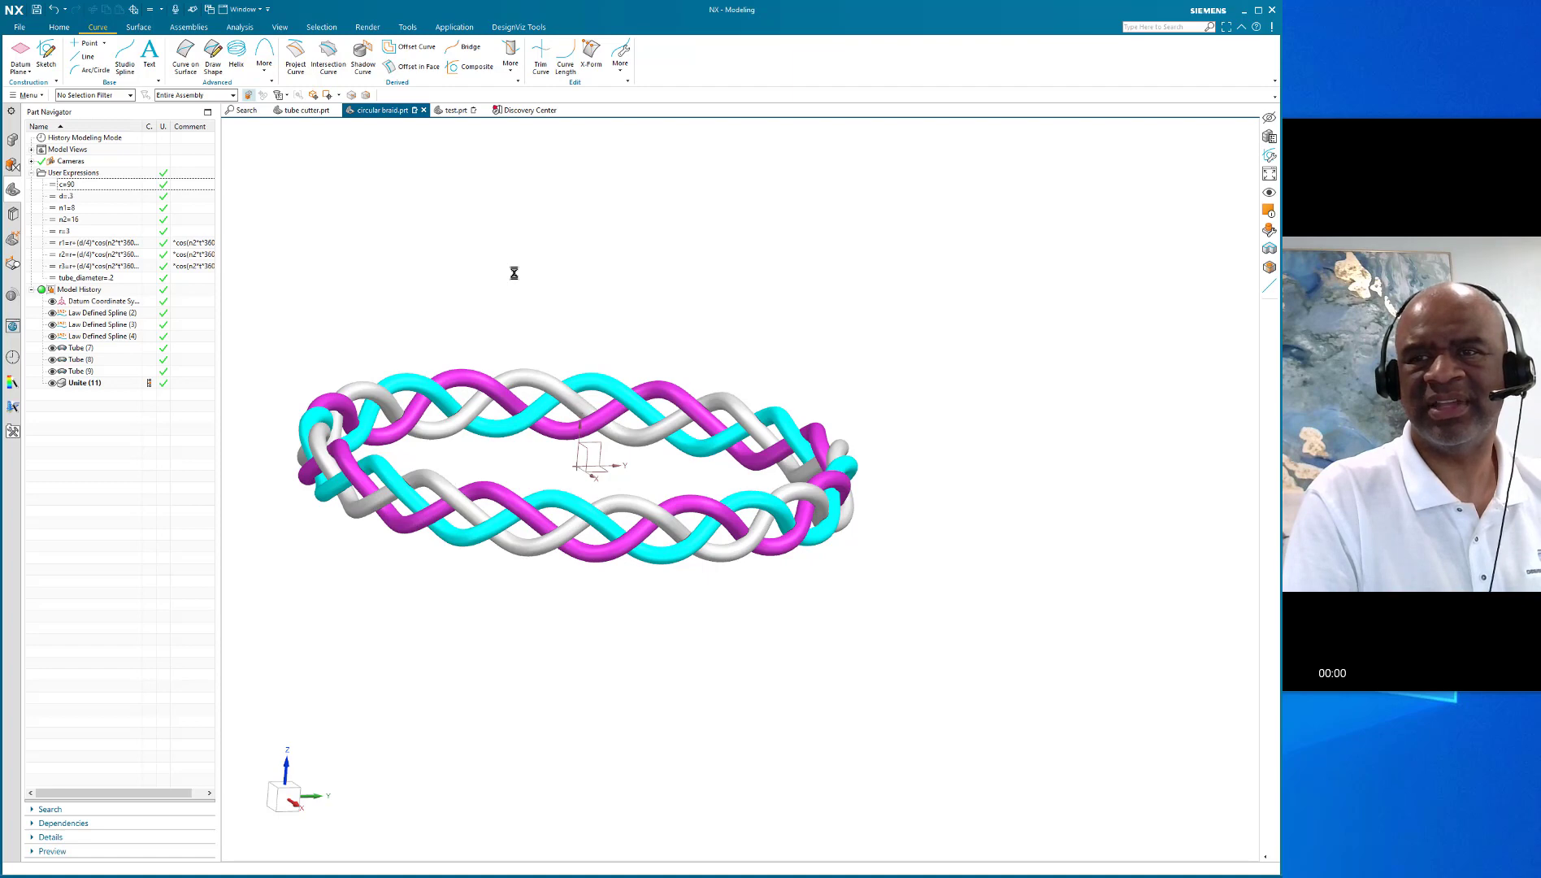
{"action": "middle_click_drag", "start_coordinate": [536, 327], "coordinate": [535, 482]}
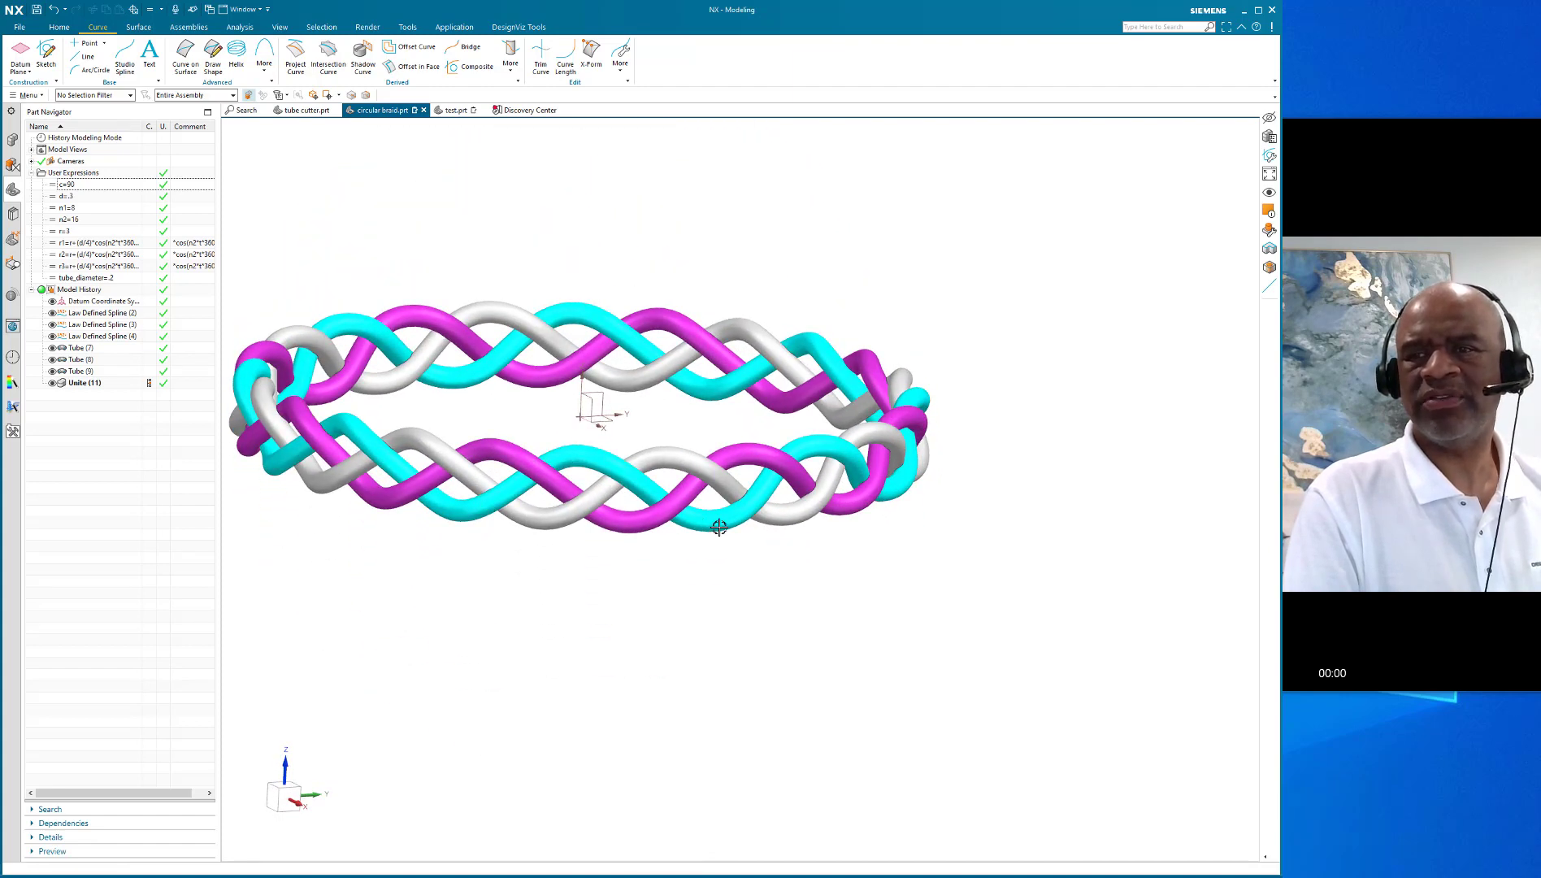
{"action": "middle_click_drag", "start_coordinate": [618, 450], "coordinate": [612, 561]}
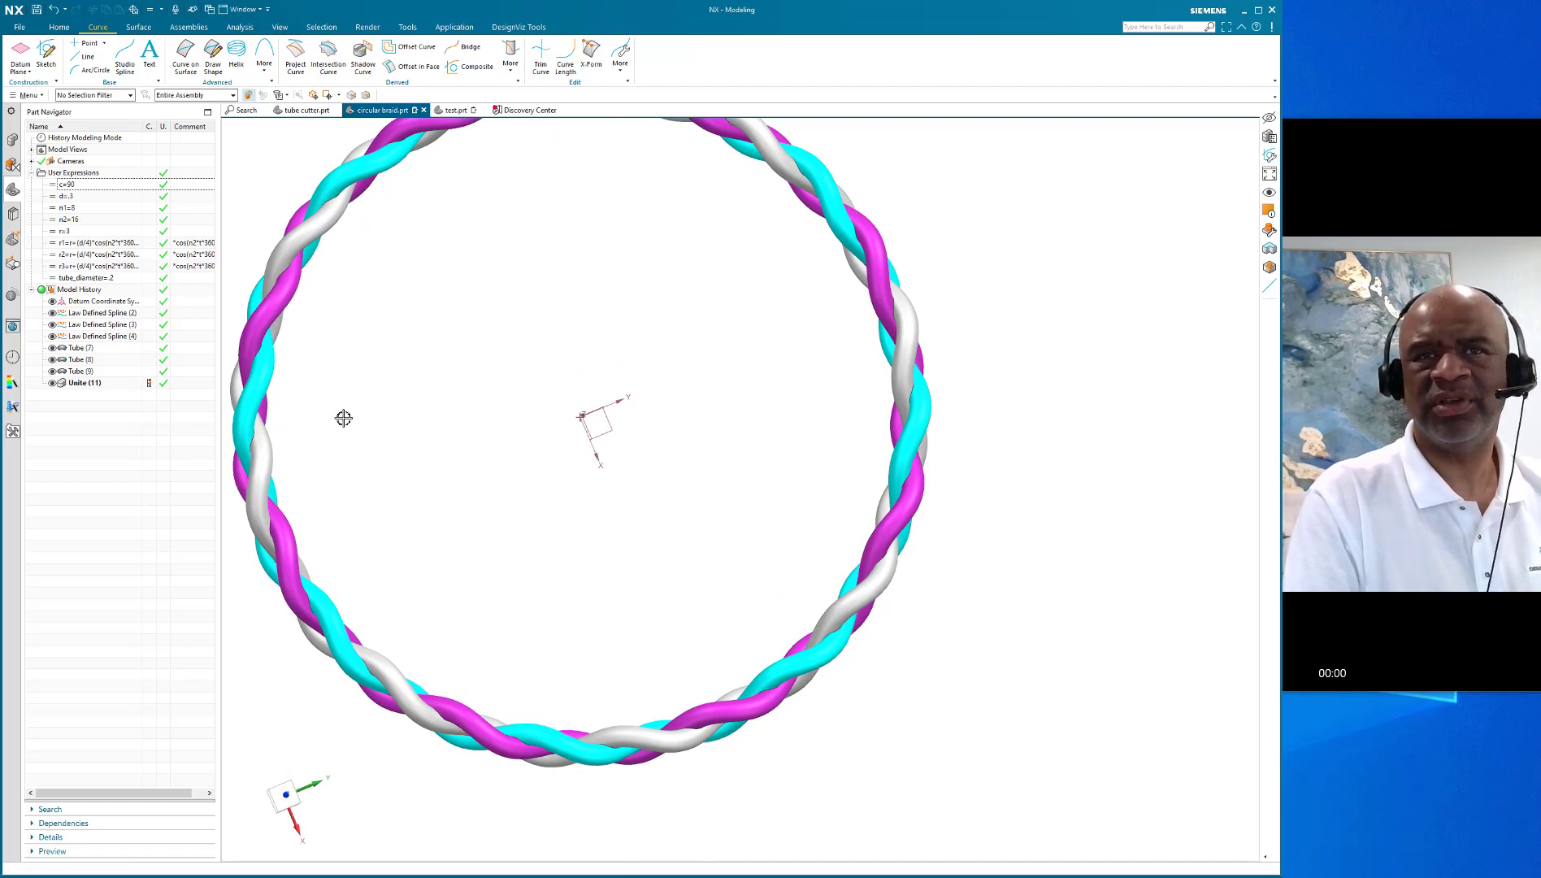
Set the expression n1 of the braid to 4 and inspect the resulting ring
{"action": "middle_click_drag", "start_coordinate": [340, 416], "coordinate": [133, 226]}
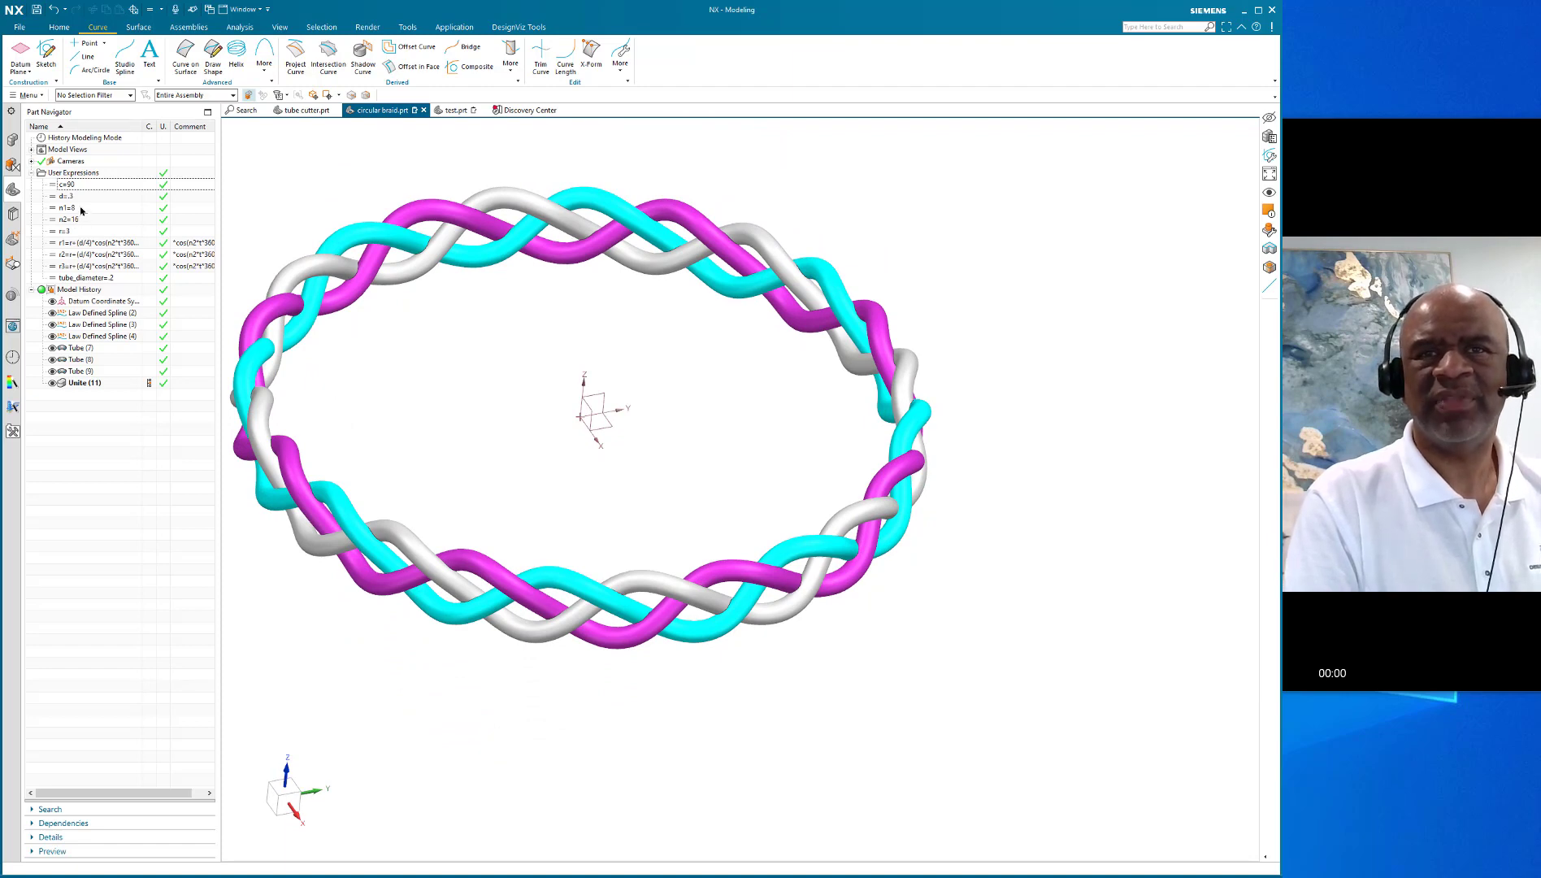
{"action": "scroll", "coordinate": [494, 398], "scroll_direction": "down", "scroll_amount": 2}
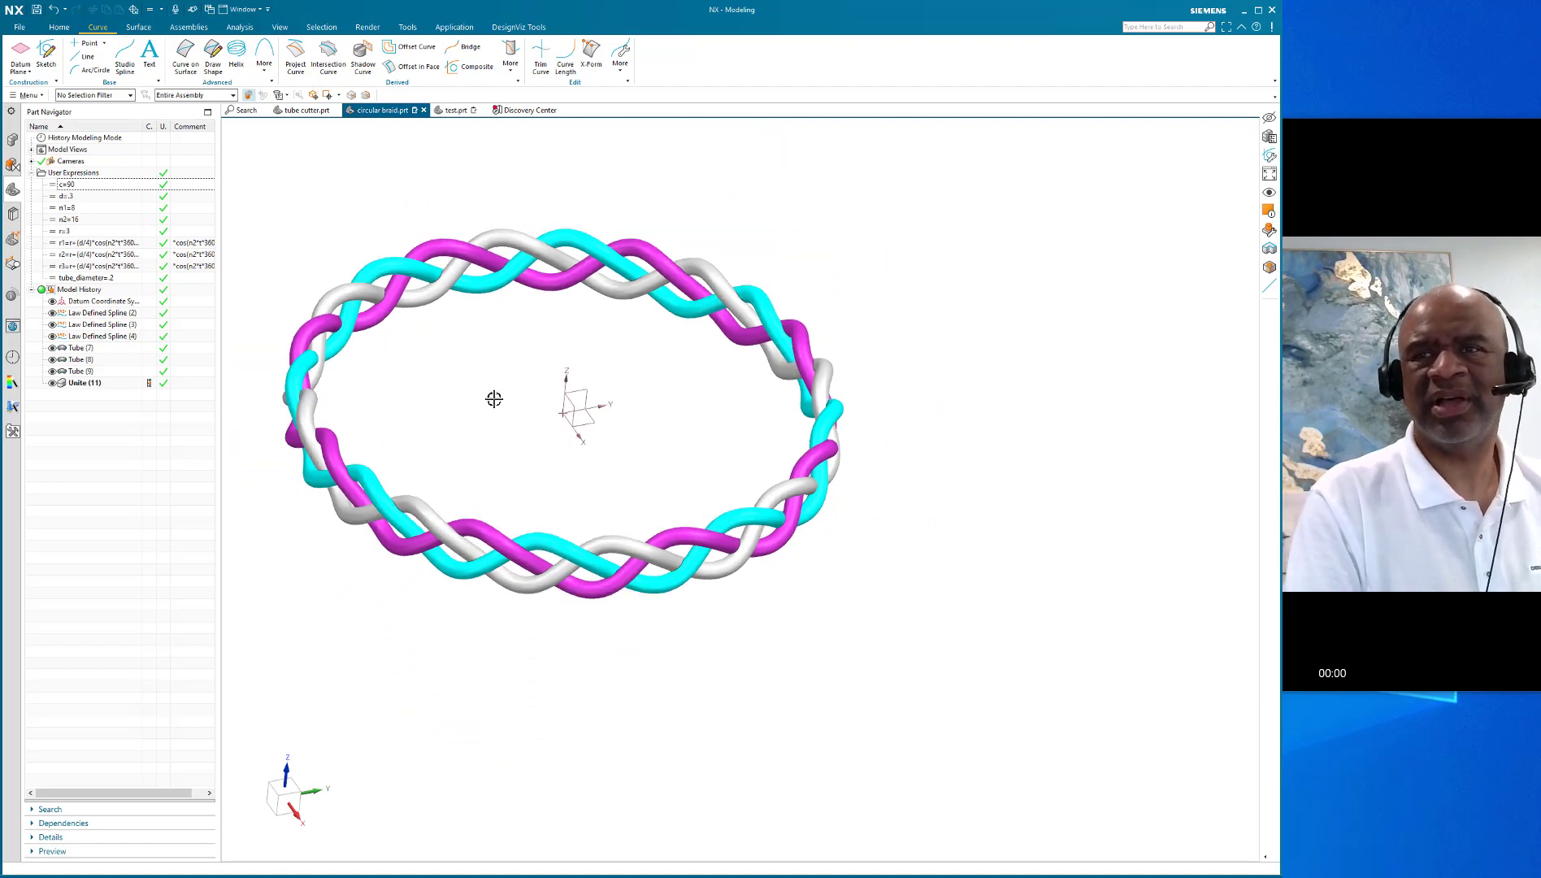
{"action": "middle_click_drag", "start_coordinate": [490, 398], "coordinate": [485, 375]}
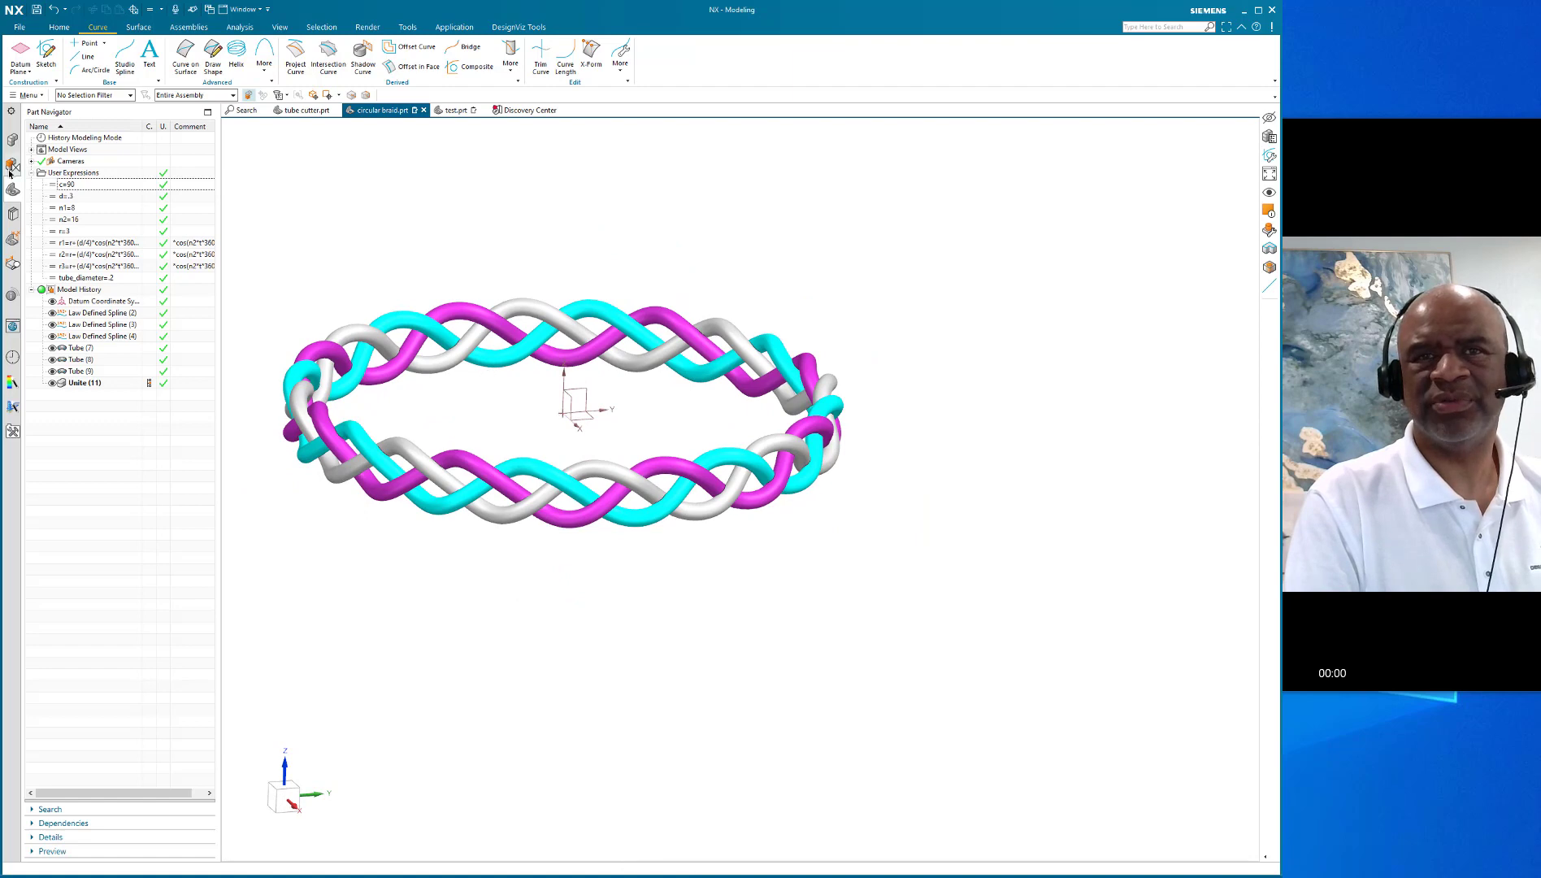
{"action": "double_click", "coordinate": [82, 208]}
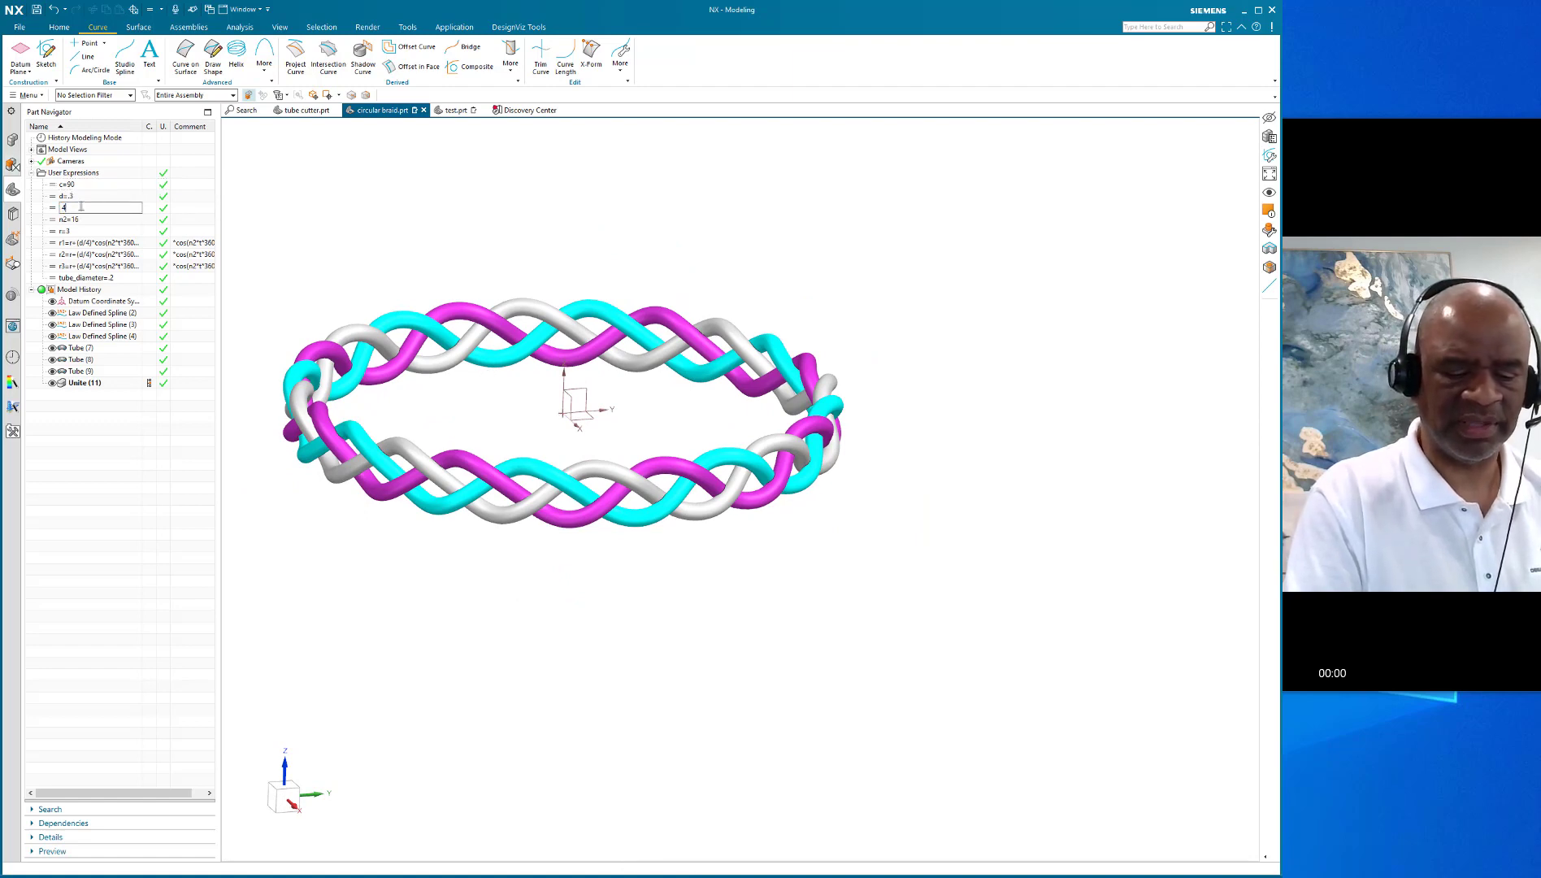
{"action": "key", "text": "Return"}
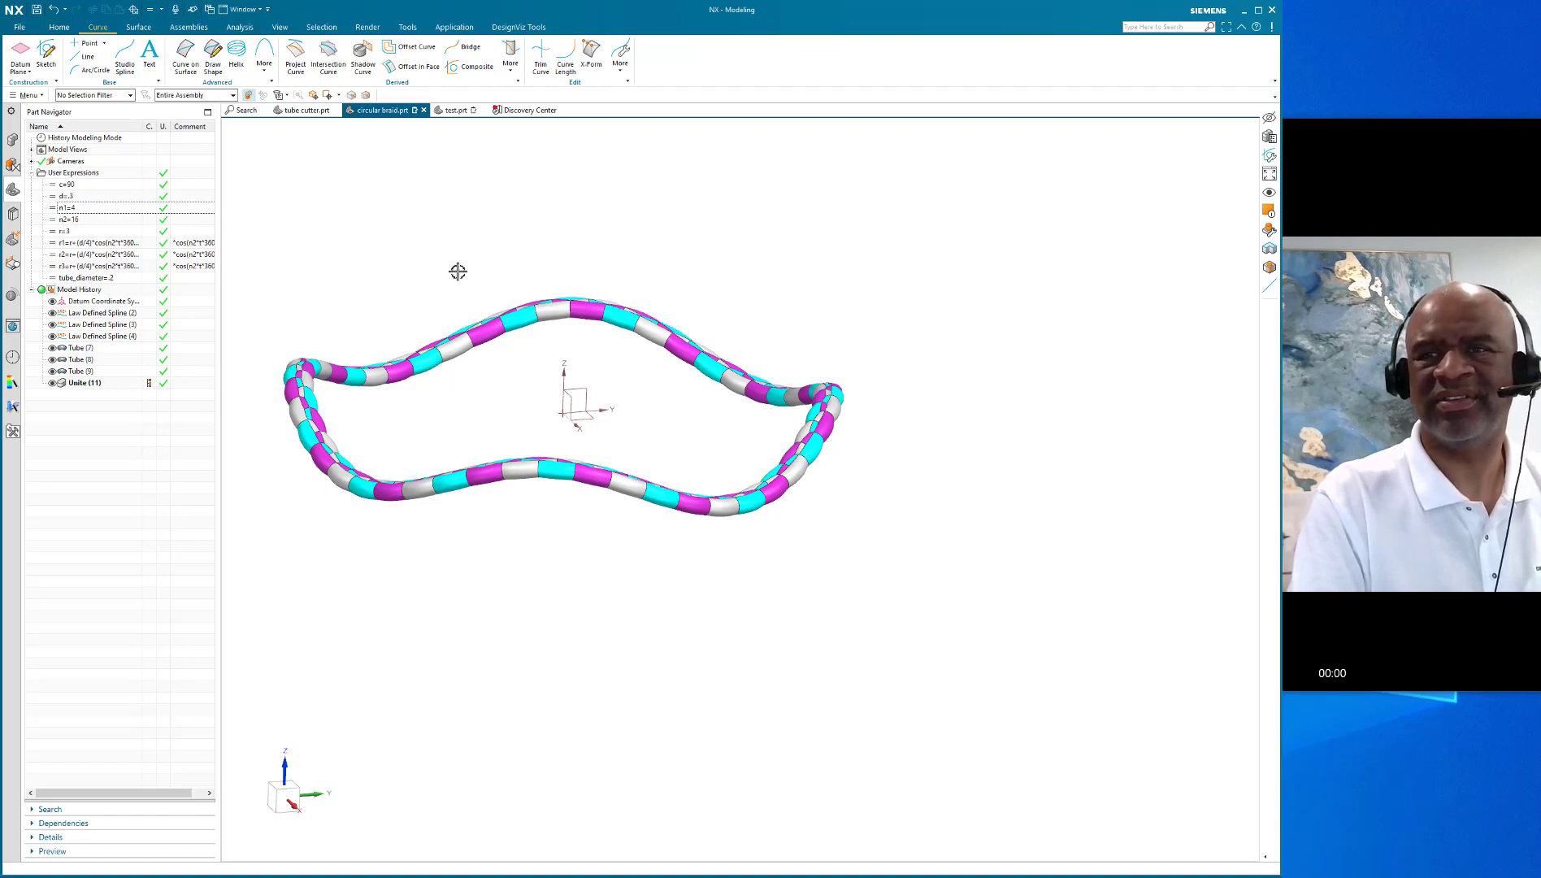
{"action": "mouse_move", "coordinate": [458, 268]}
{"action": "middle_mouse_down"}
{"action": "mouse_move", "coordinate": [447, 386]}
{"action": "mouse_move", "coordinate": [458, 262]}
{"action": "mouse_move", "coordinate": [475, 241]}
{"action": "mouse_move", "coordinate": [468, 272]}
{"action": "mouse_move", "coordinate": [217, 240]}
{"action": "middle_mouse_up"}
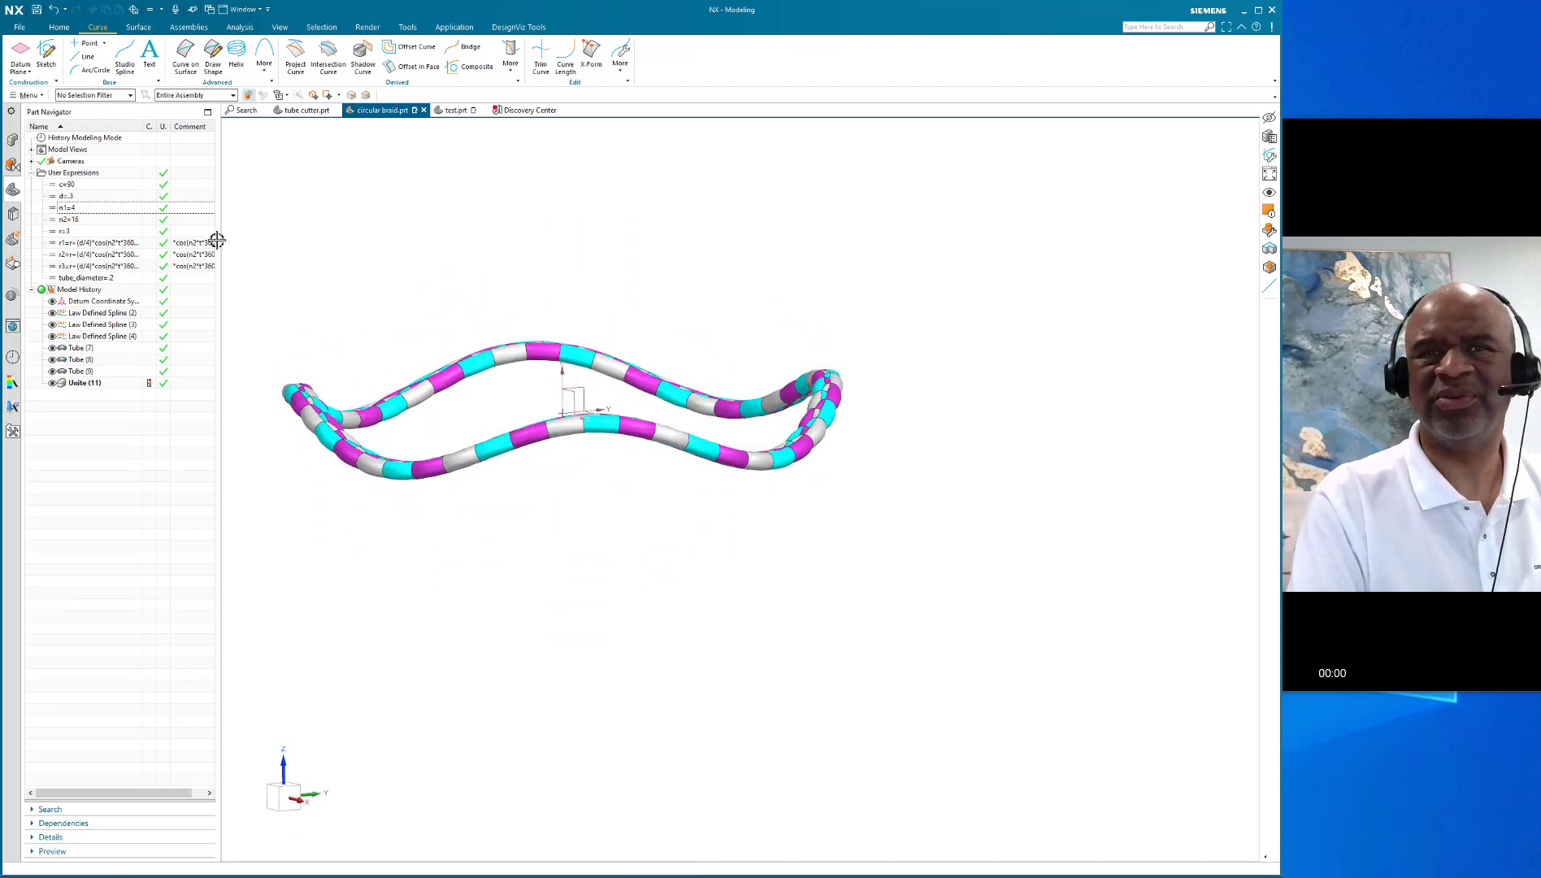
Set the expression n1 of the braid to 8
{"action": "double_click", "coordinate": [91, 210]}
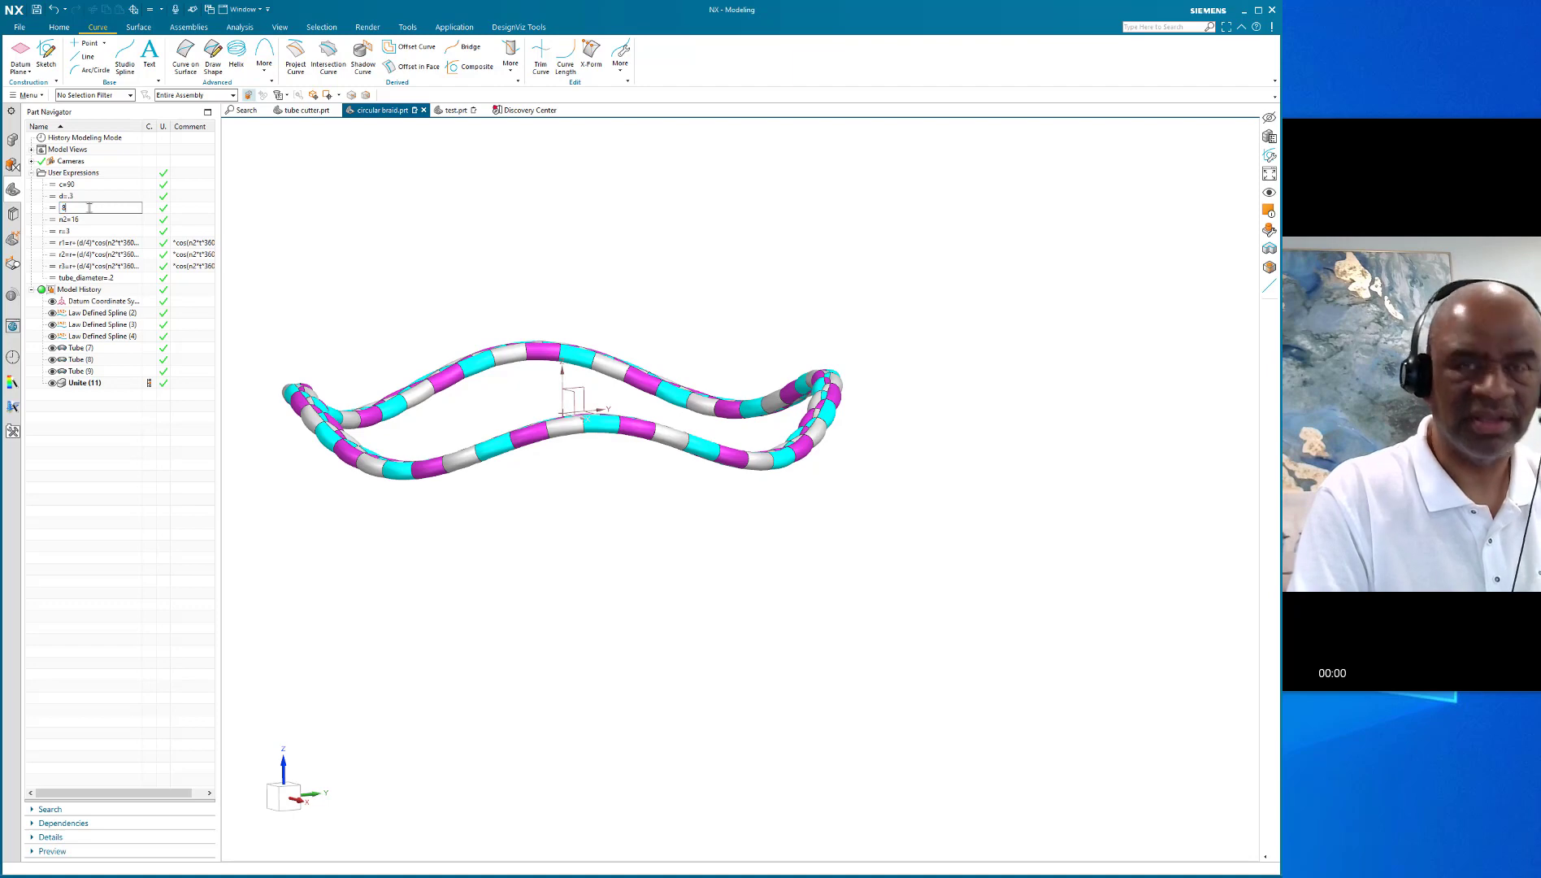
{"action": "key", "text": "Return"}
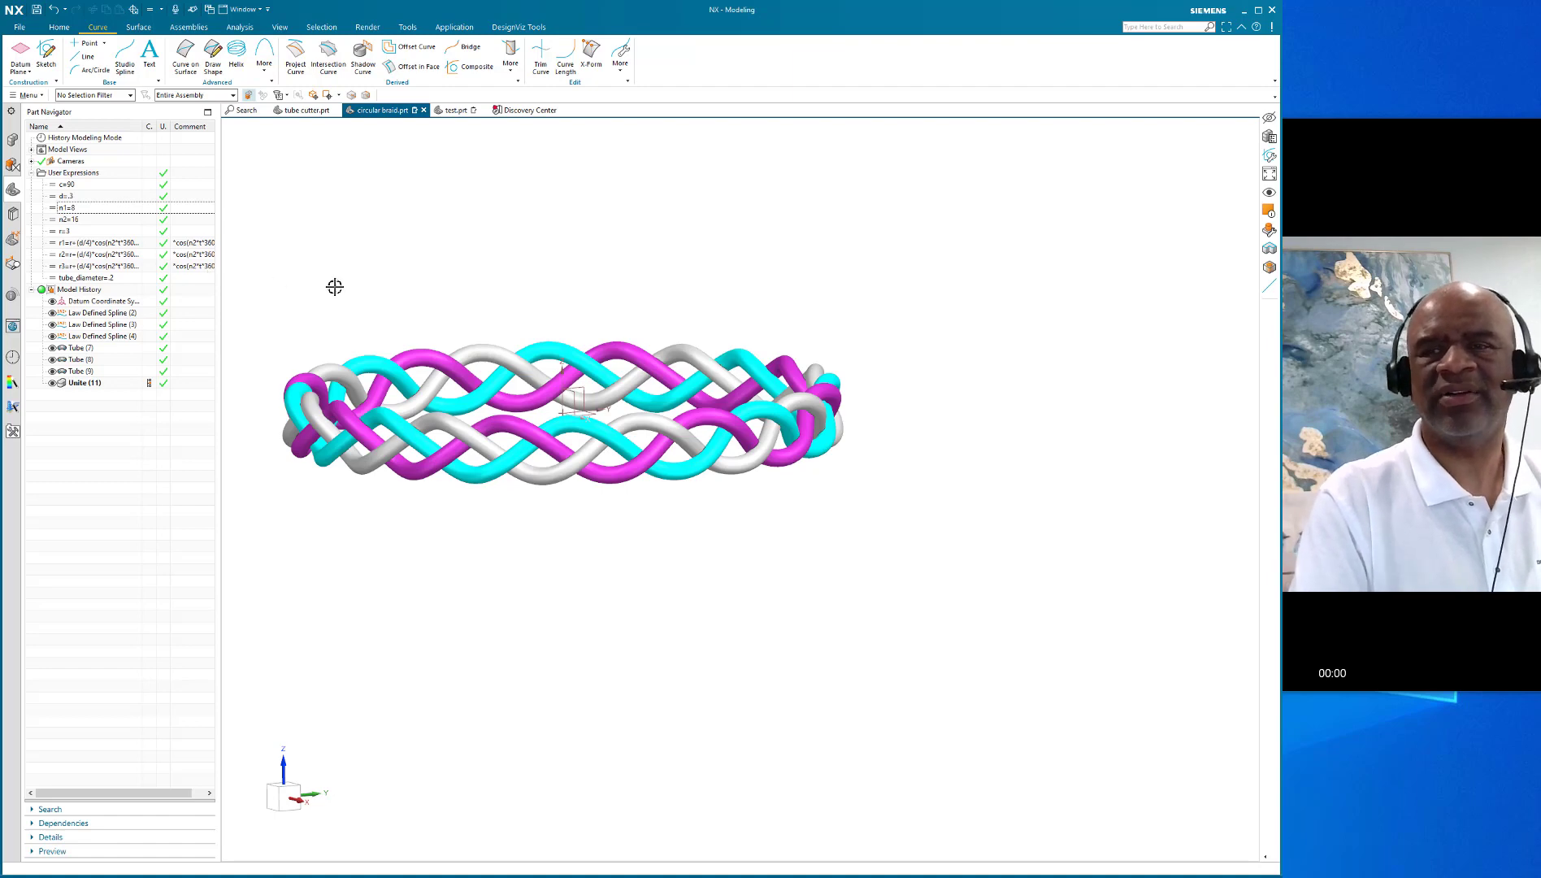
{"action": "mouse_move", "coordinate": [336, 286]}
{"action": "middle_mouse_down"}
{"action": "mouse_move", "coordinate": [339, 316]}
{"action": "mouse_move", "coordinate": [330, 262]}
{"action": "middle_mouse_up"}
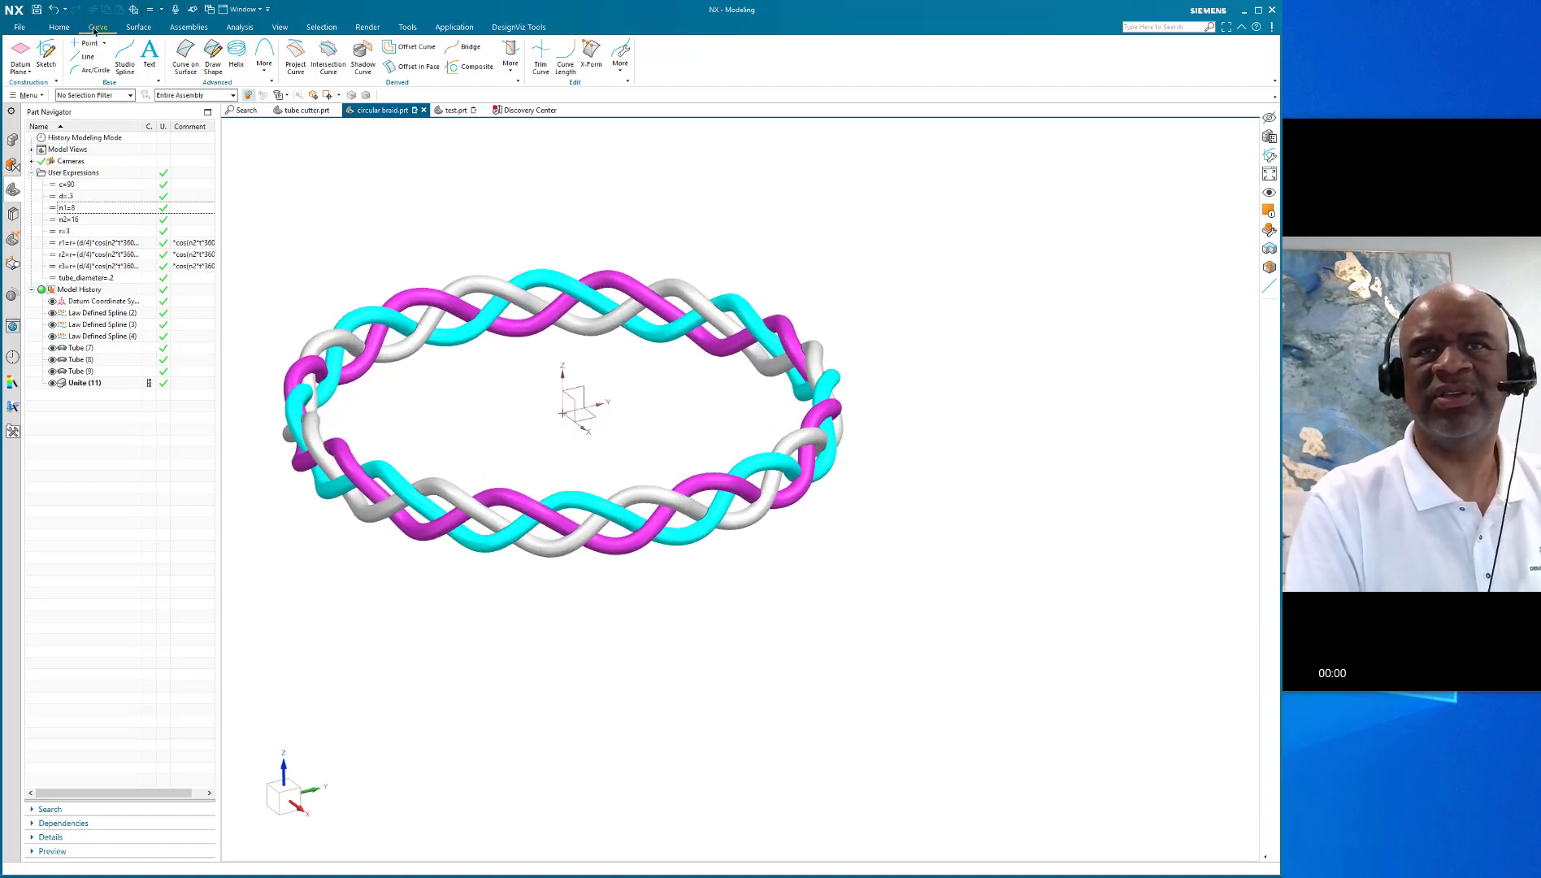
Review the X, Y and Z law settings of the Law Curve command and cancel it without creating a curve
{"action": "left_click", "coordinate": [268, 74]}
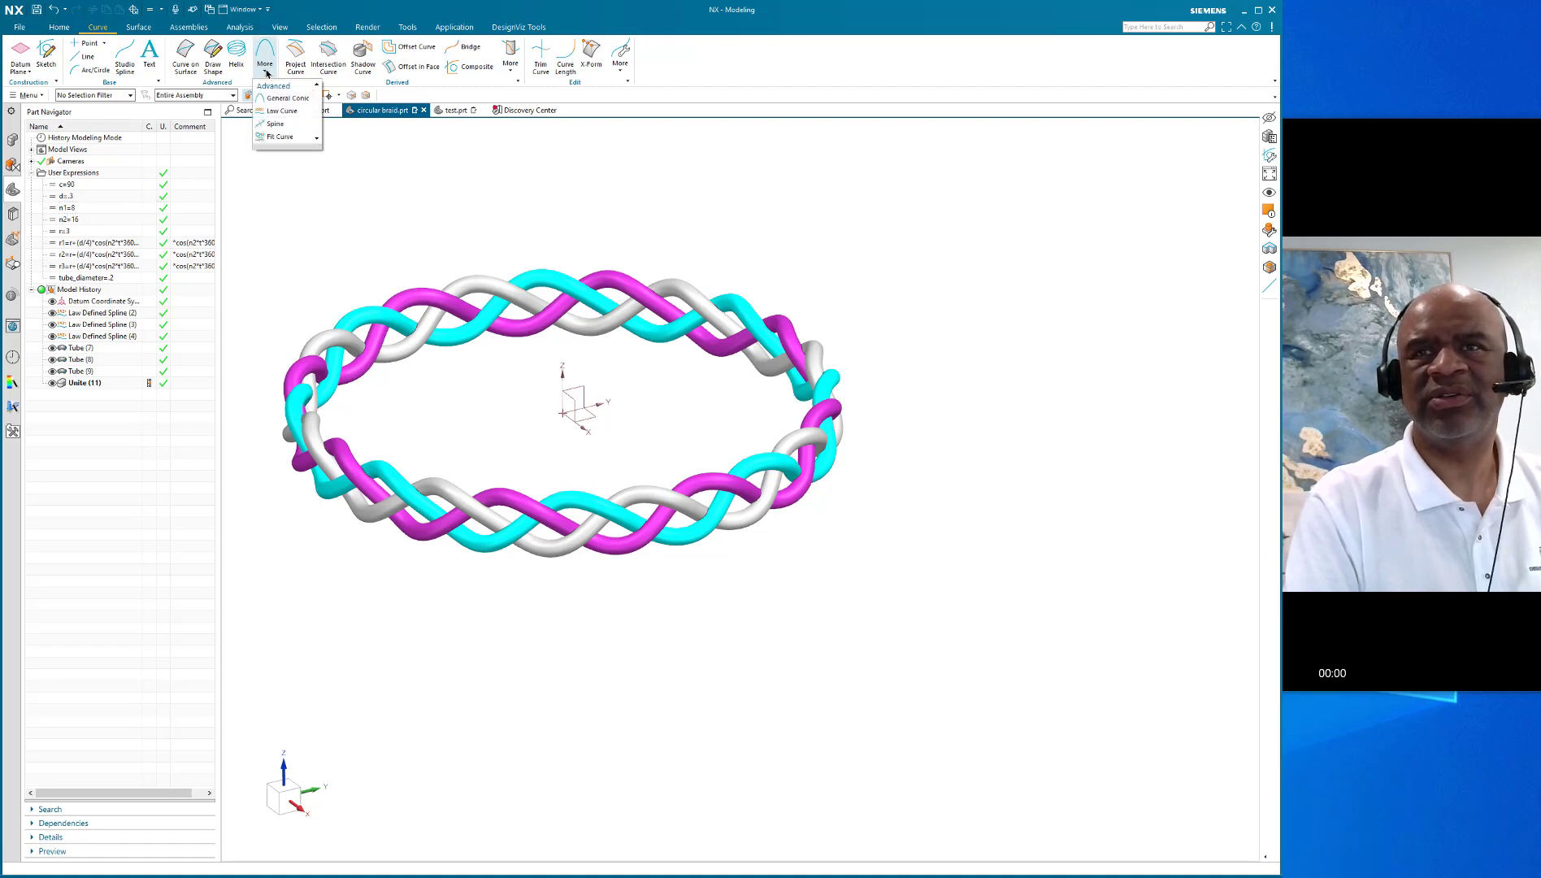
{"action": "left_click", "coordinate": [286, 112]}
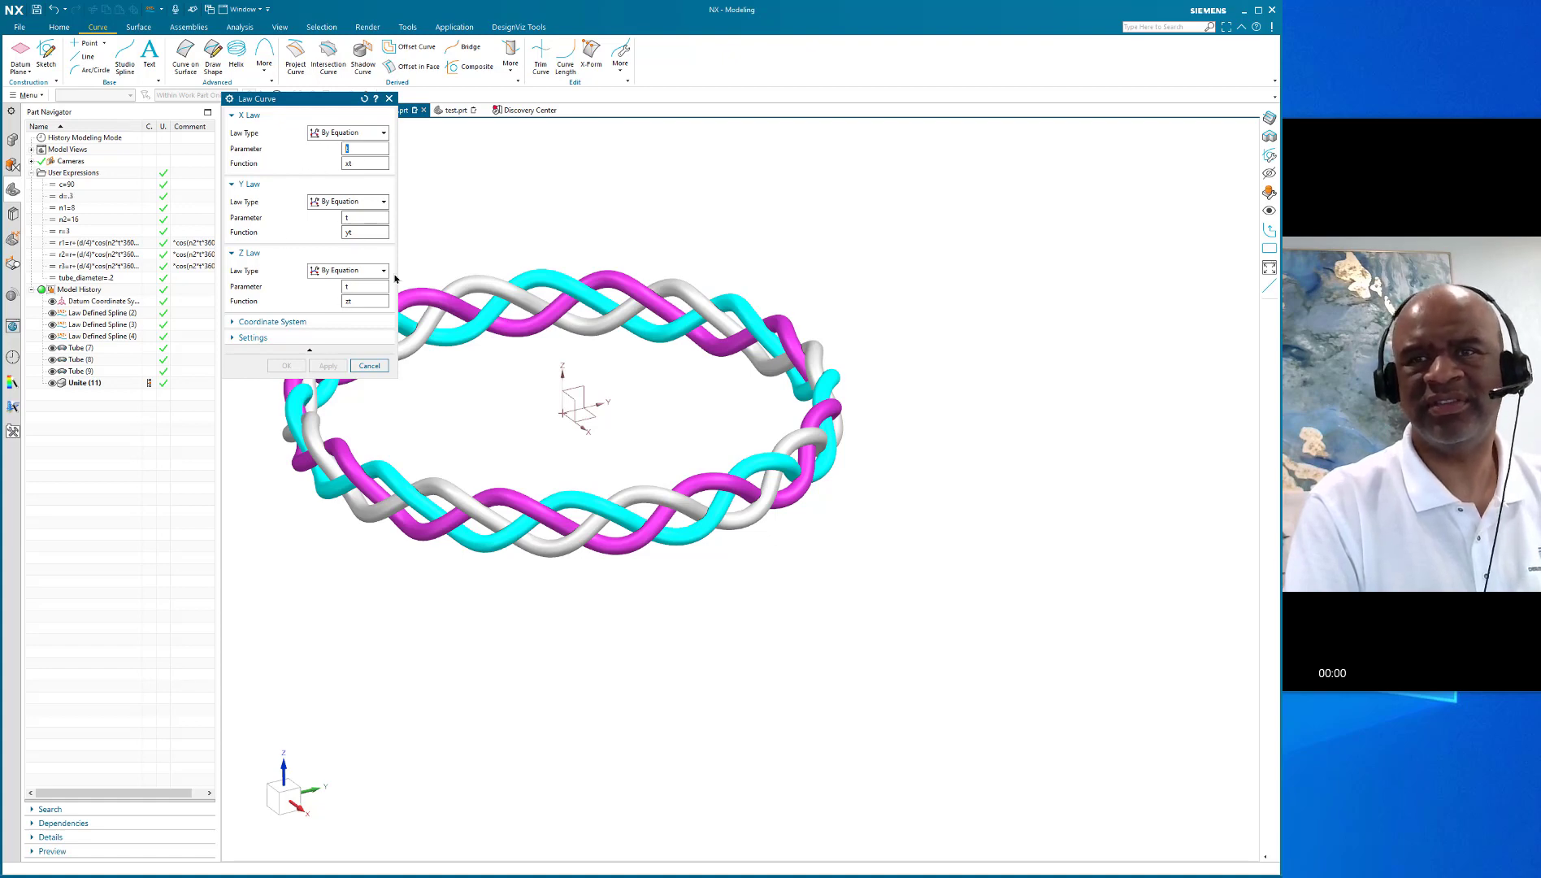
{"action": "left_click", "coordinate": [370, 366]}
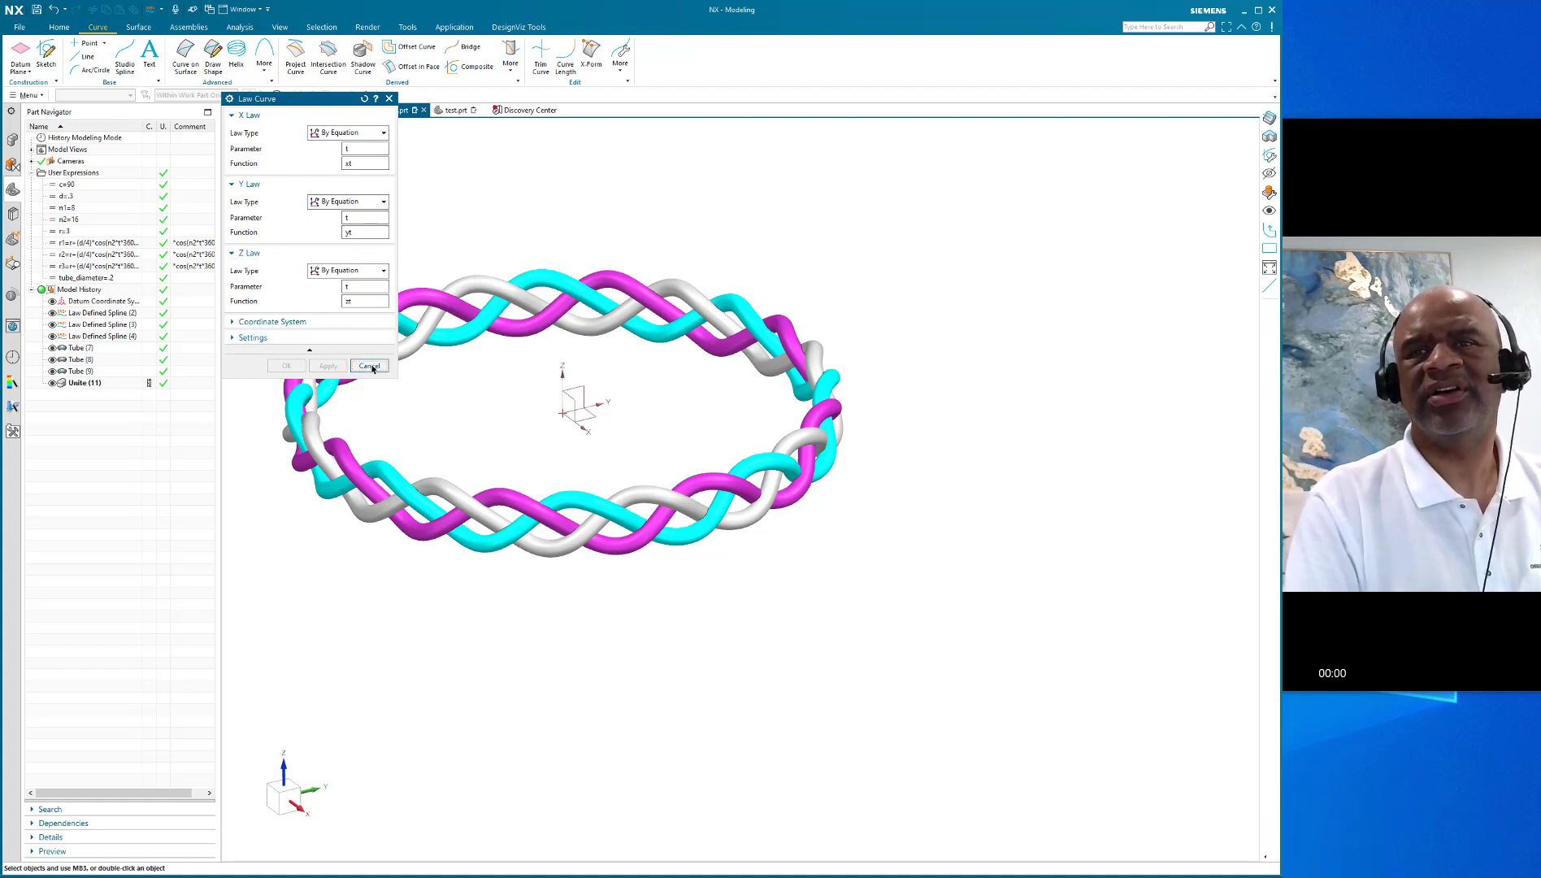
Export the braid's expressions to the file aaa.exp in the circular braid folder
{"action": "mouse_move", "coordinate": [378, 234]}
{"action": "middle_mouse_down"}
{"action": "mouse_move", "coordinate": [388, 302]}
{"action": "mouse_move", "coordinate": [388, 223]}
{"action": "middle_mouse_up"}
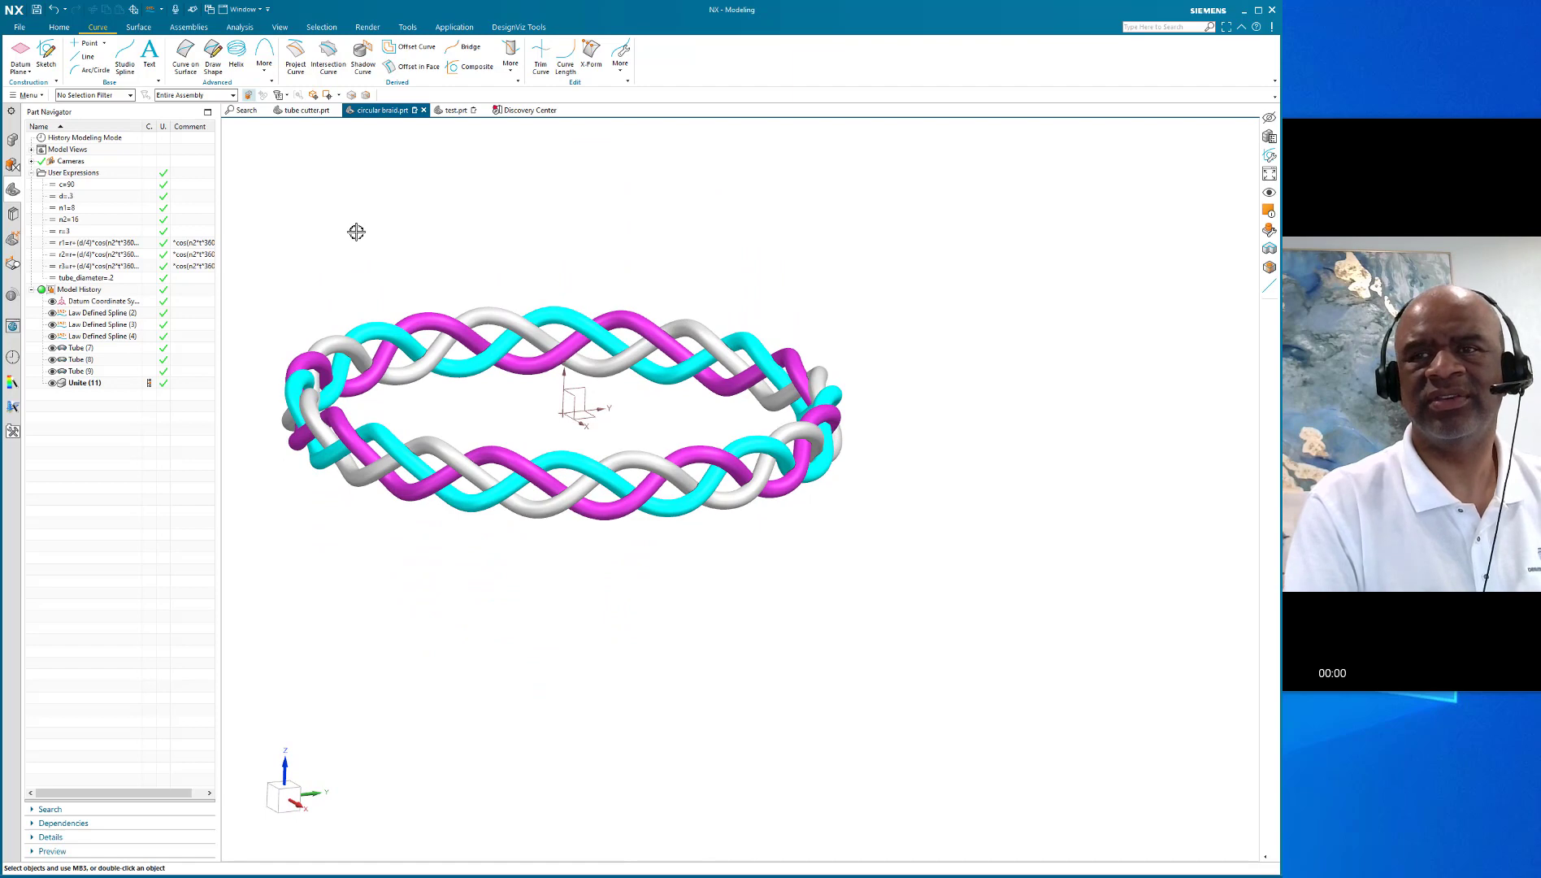
{"action": "middle_click_drag", "start_coordinate": [368, 237], "coordinate": [302, 223]}
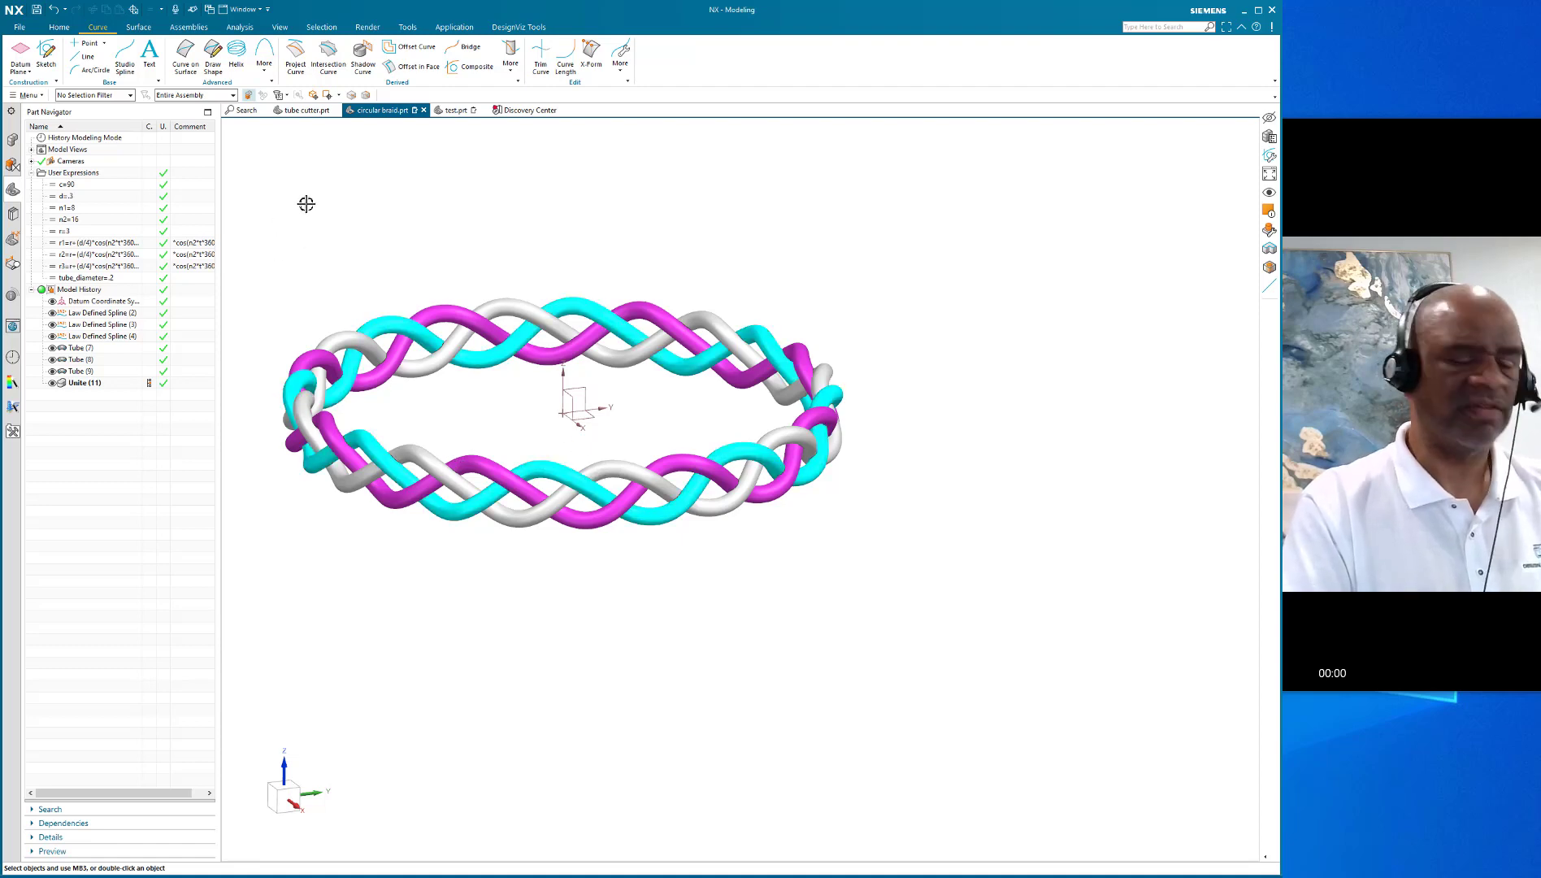
{"action": "key", "text": "ctrl+e"}
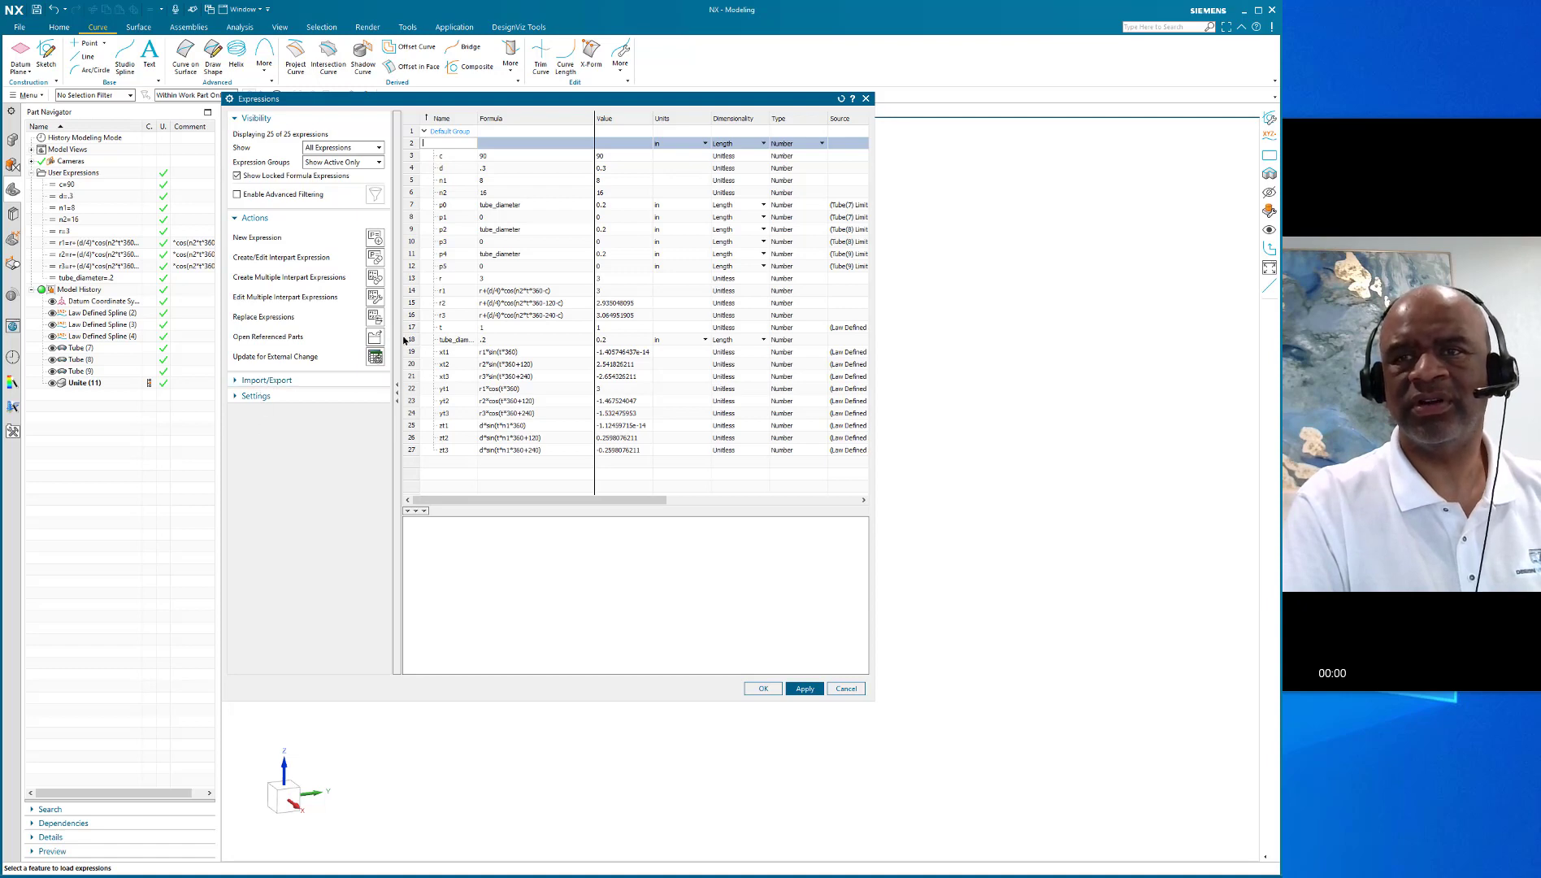
{"action": "left_click", "coordinate": [257, 381]}
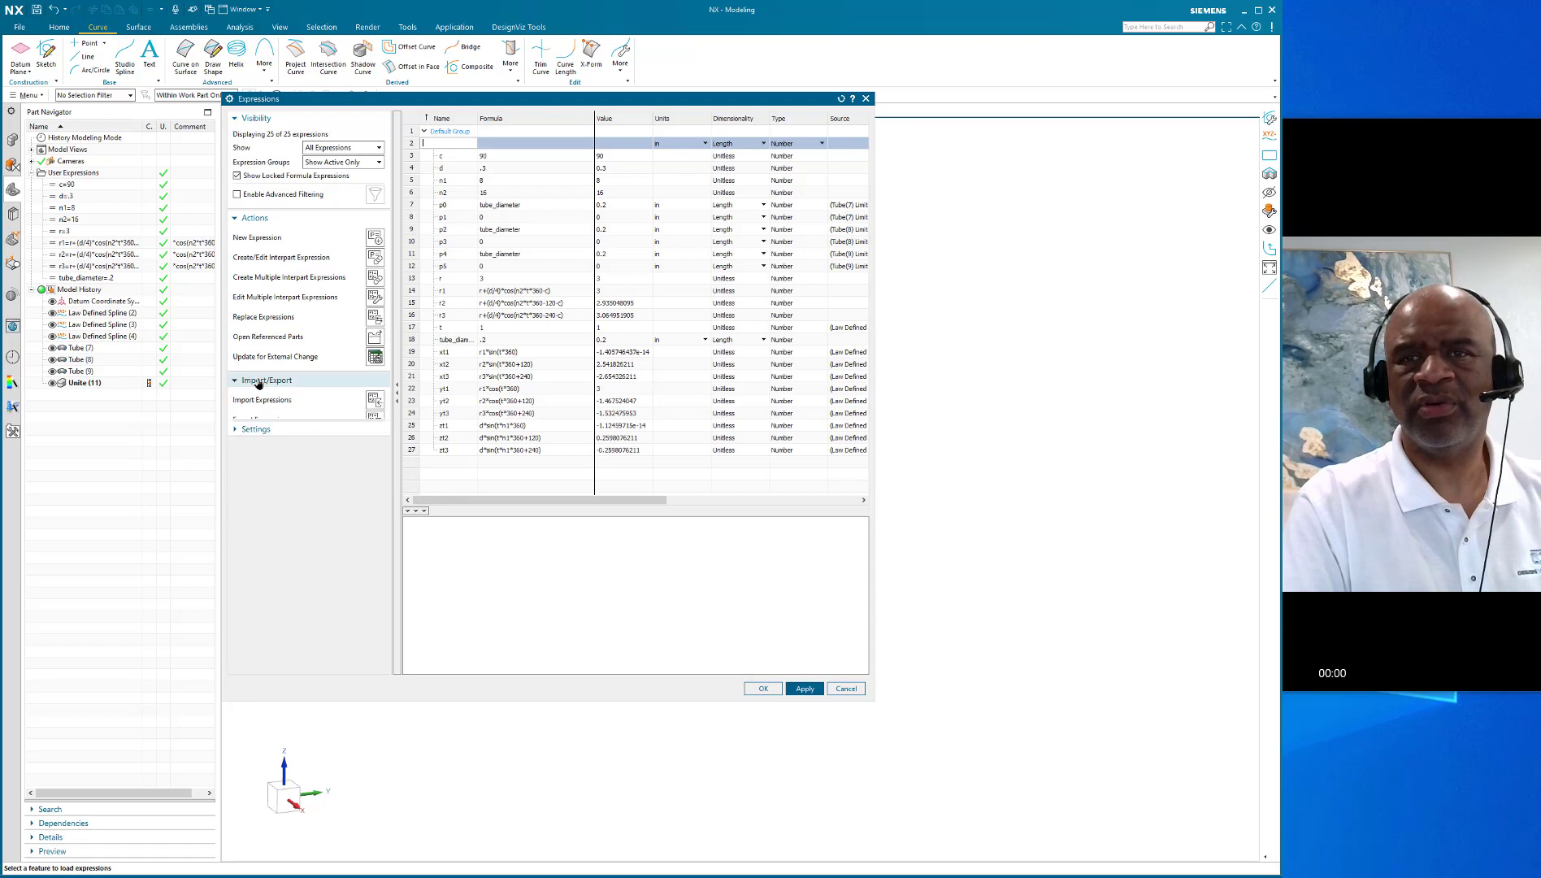
{"action": "left_click", "coordinate": [376, 422]}
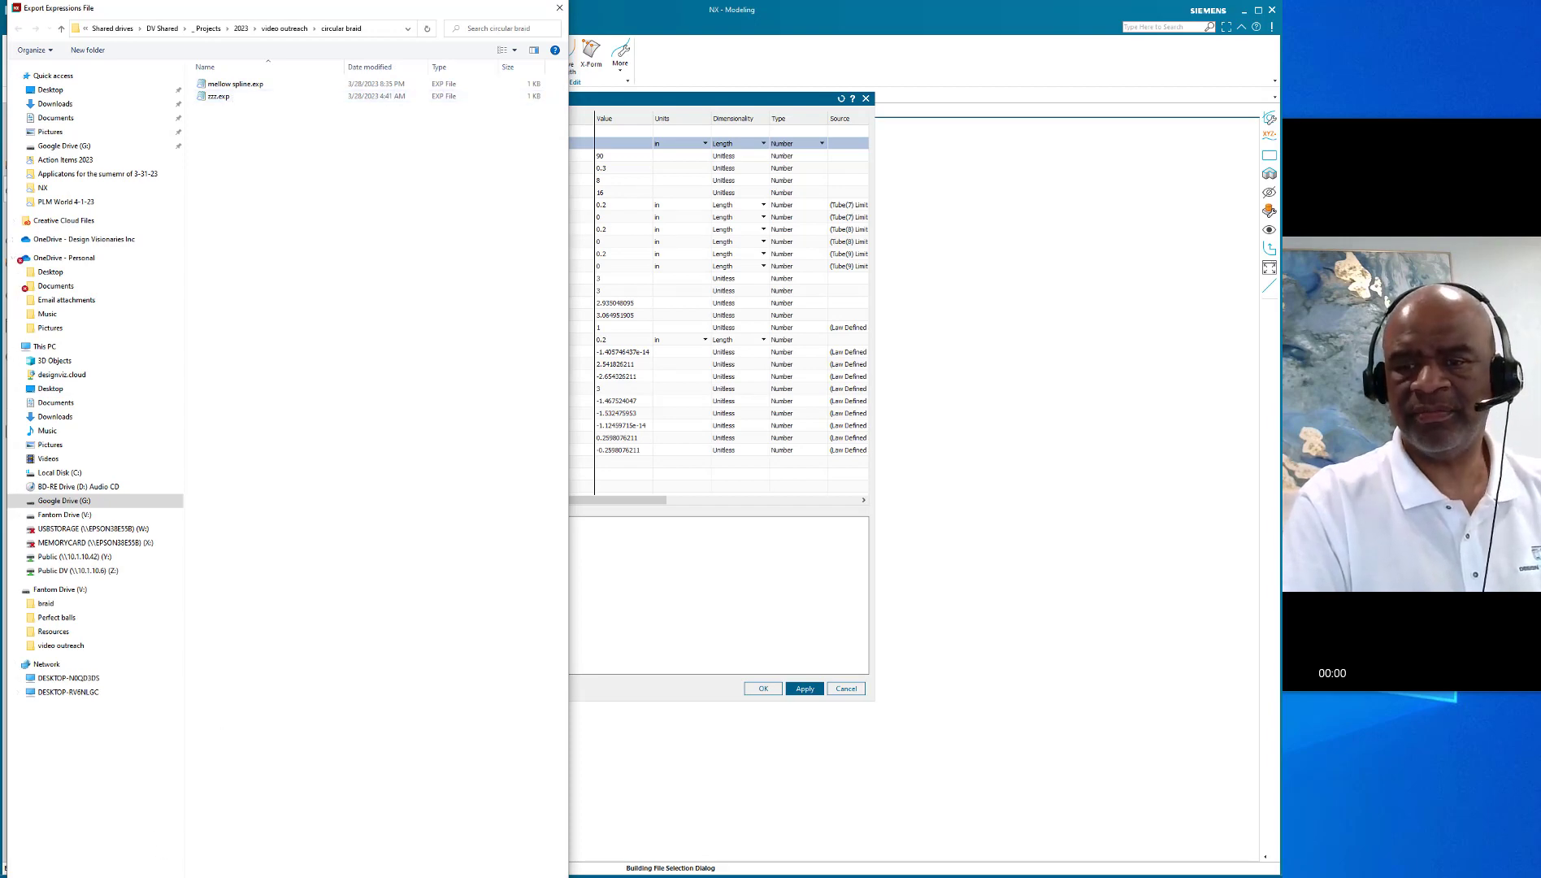
{"action": "key", "text": "Return"}
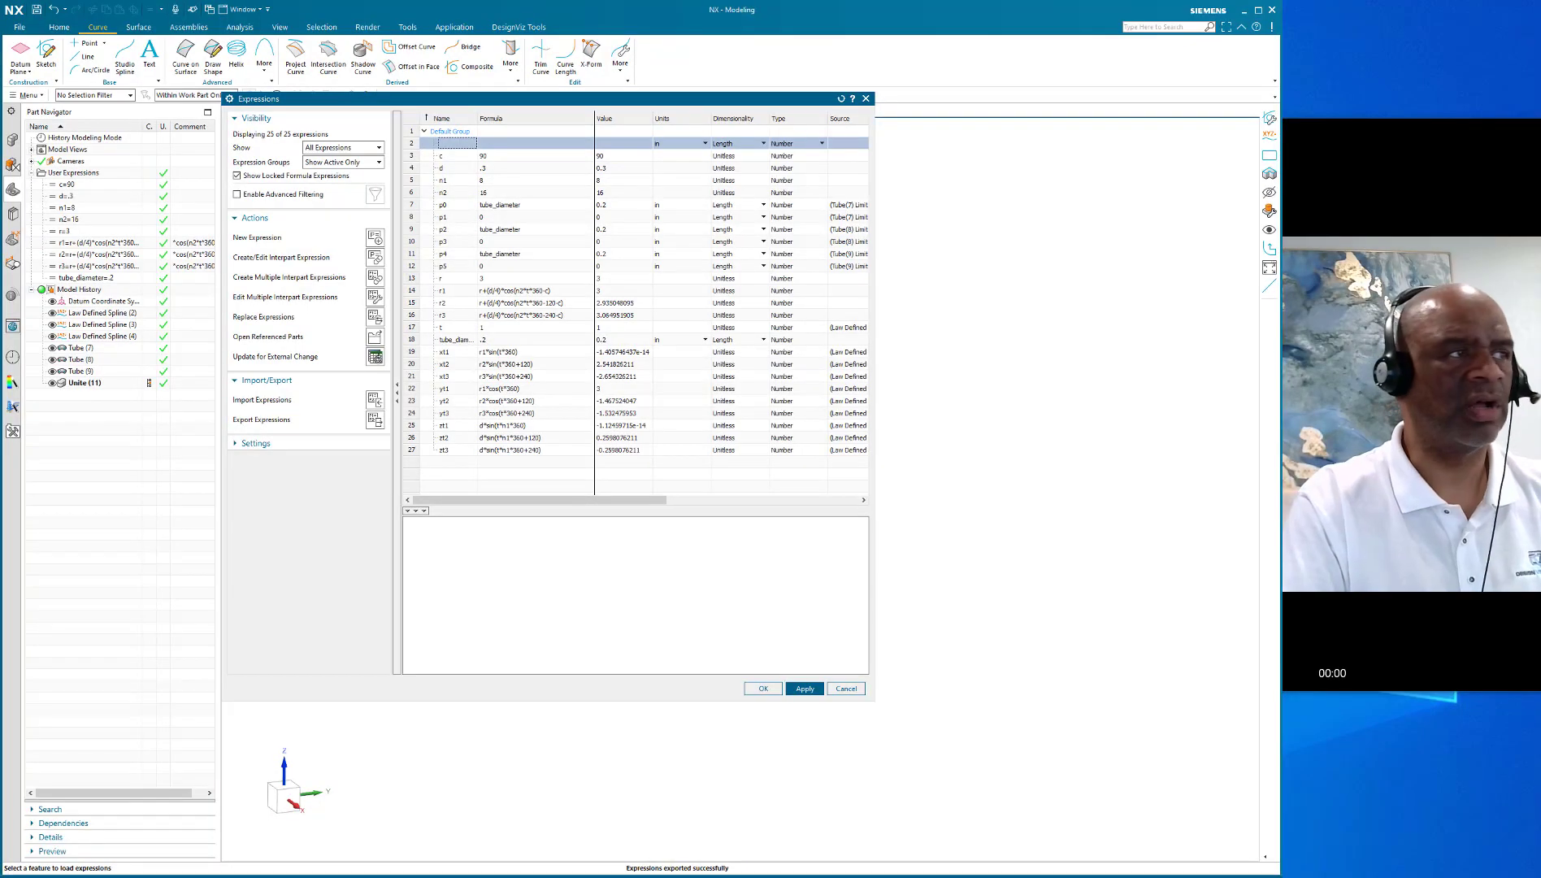
Switch to File Explorer and open aaa.exp from the circular braid folder in Notepad
{"action": "left_click_drag", "start_coordinate": [0, 455], "coordinate": [0, 406]}
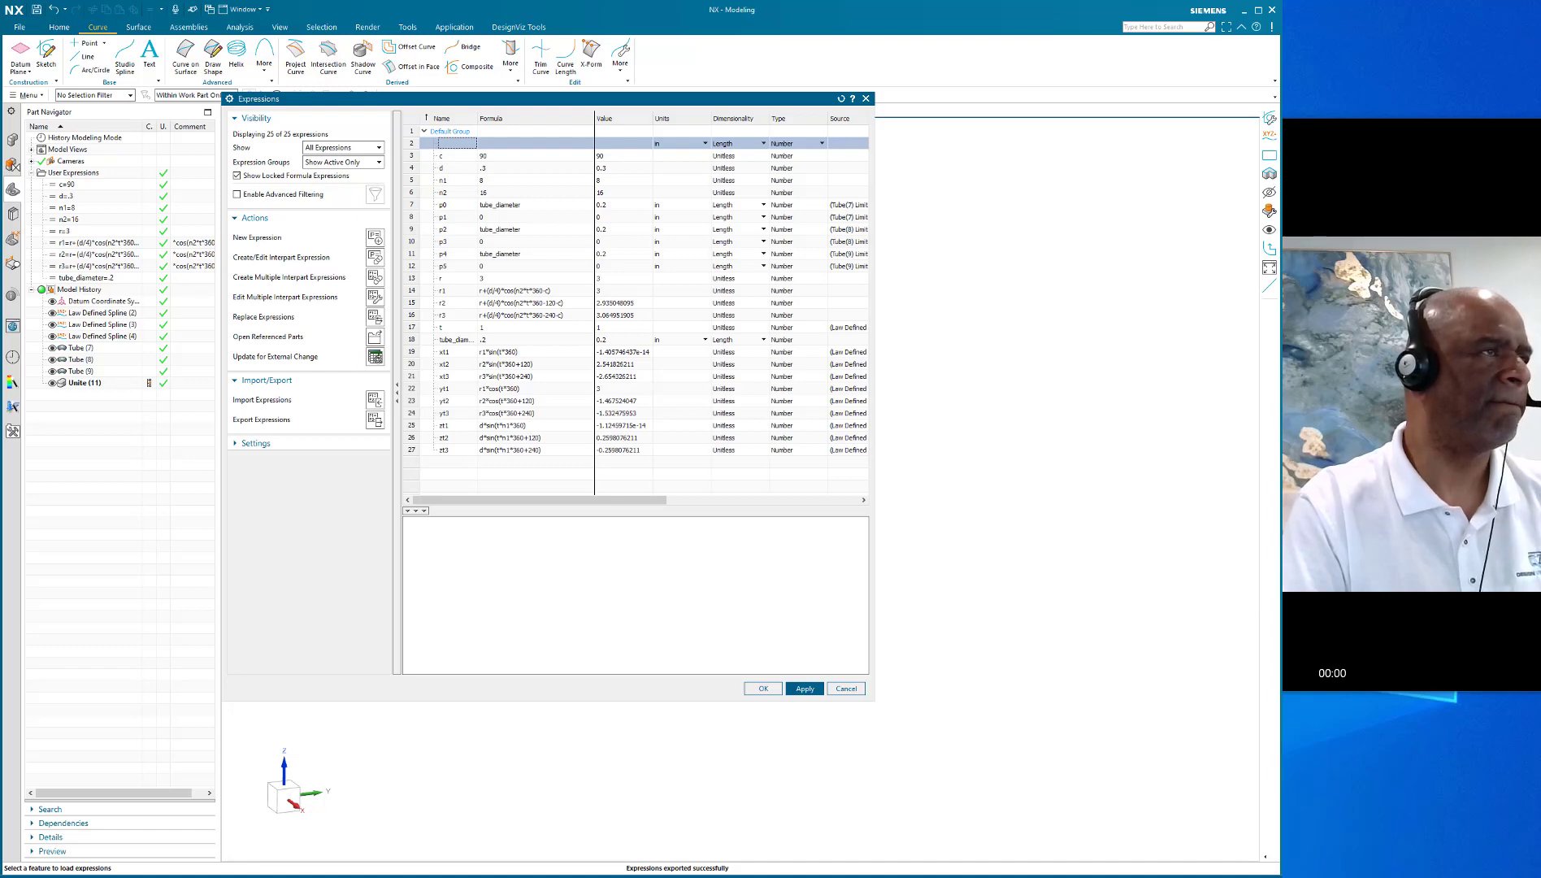
{"action": "key", "text": "alt+Tab"}
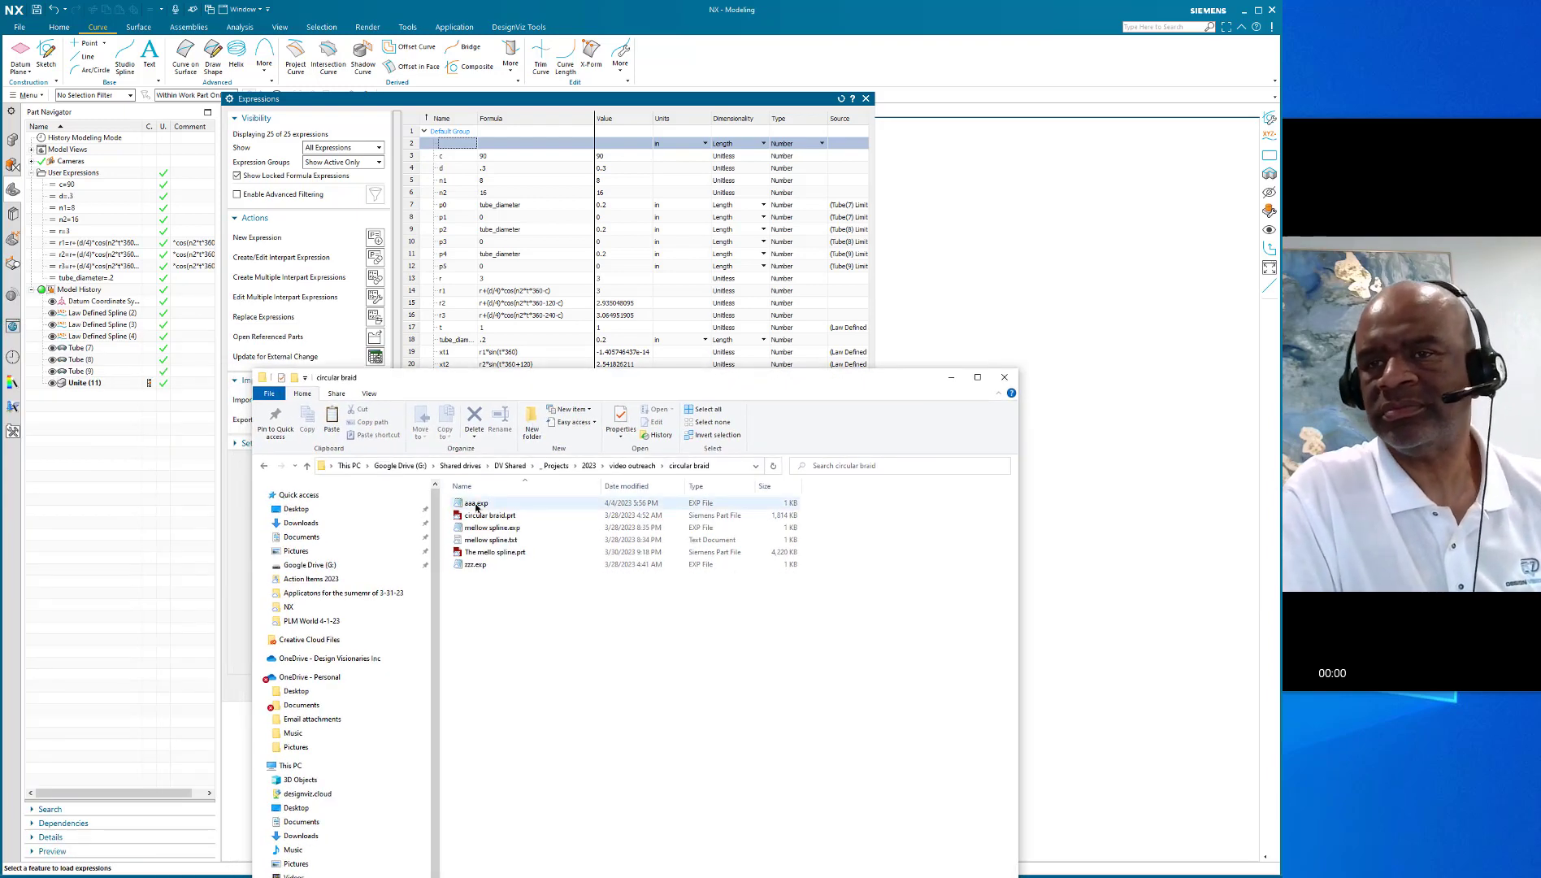
{"action": "right_click", "coordinate": [475, 503]}
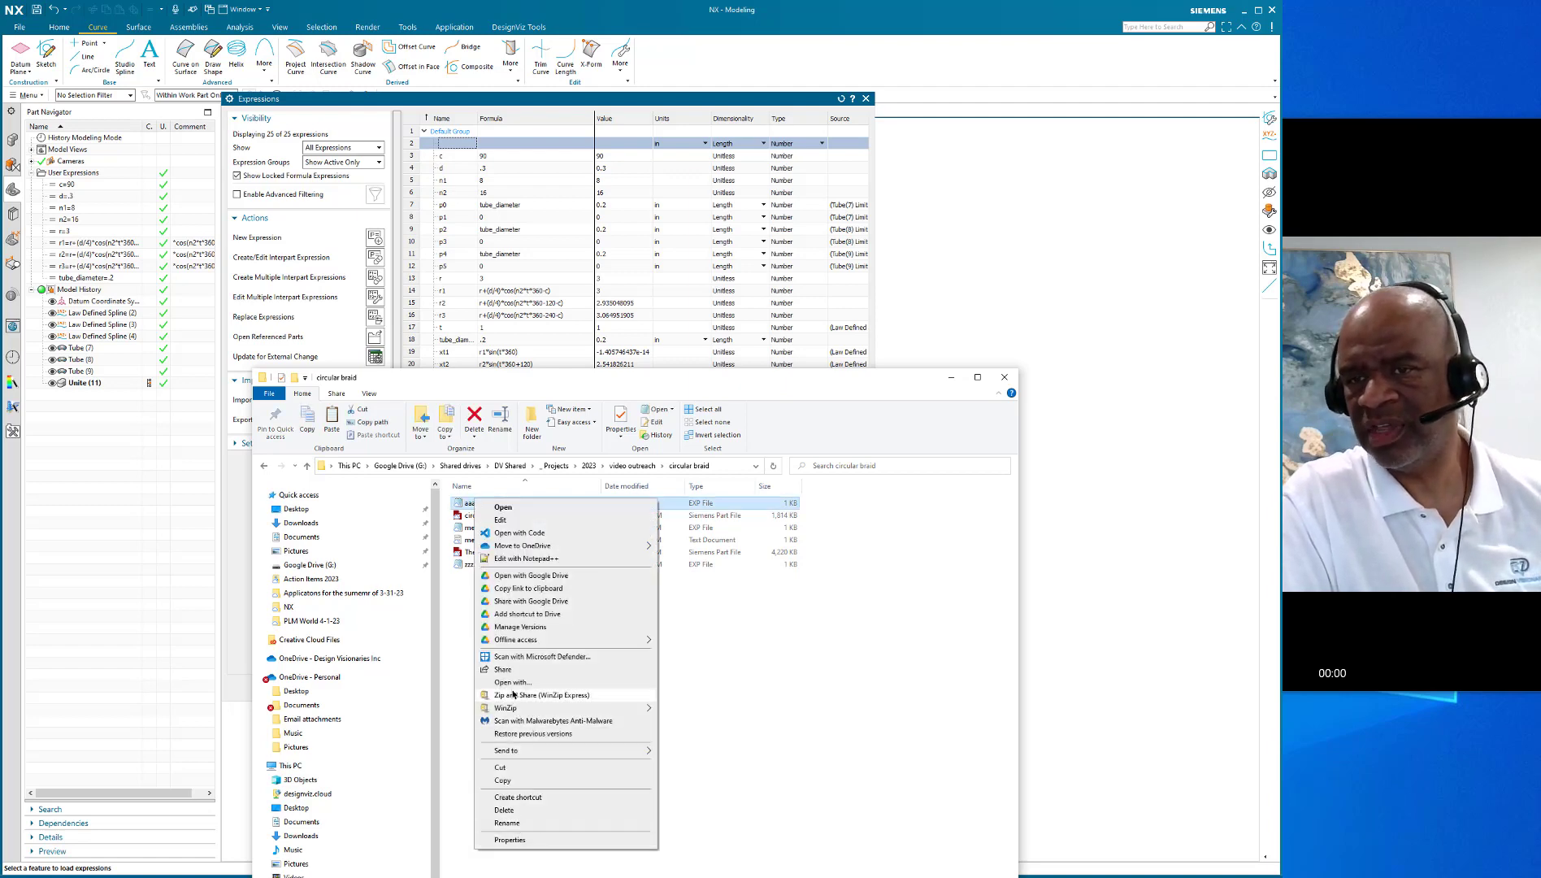
{"action": "left_click", "coordinate": [514, 683]}
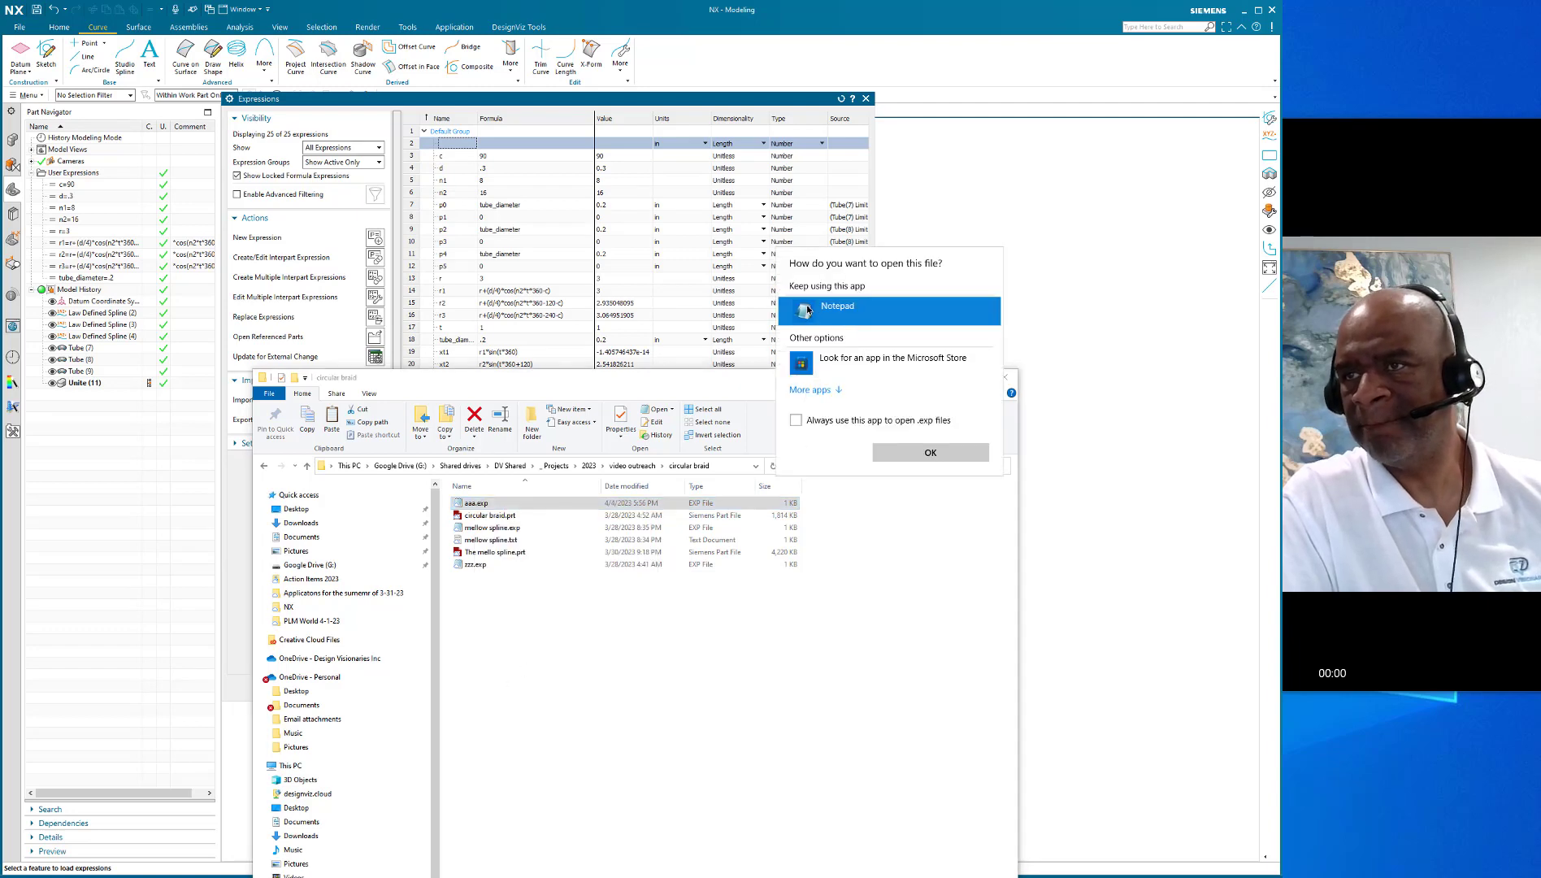
{"action": "left_click", "coordinate": [927, 451]}
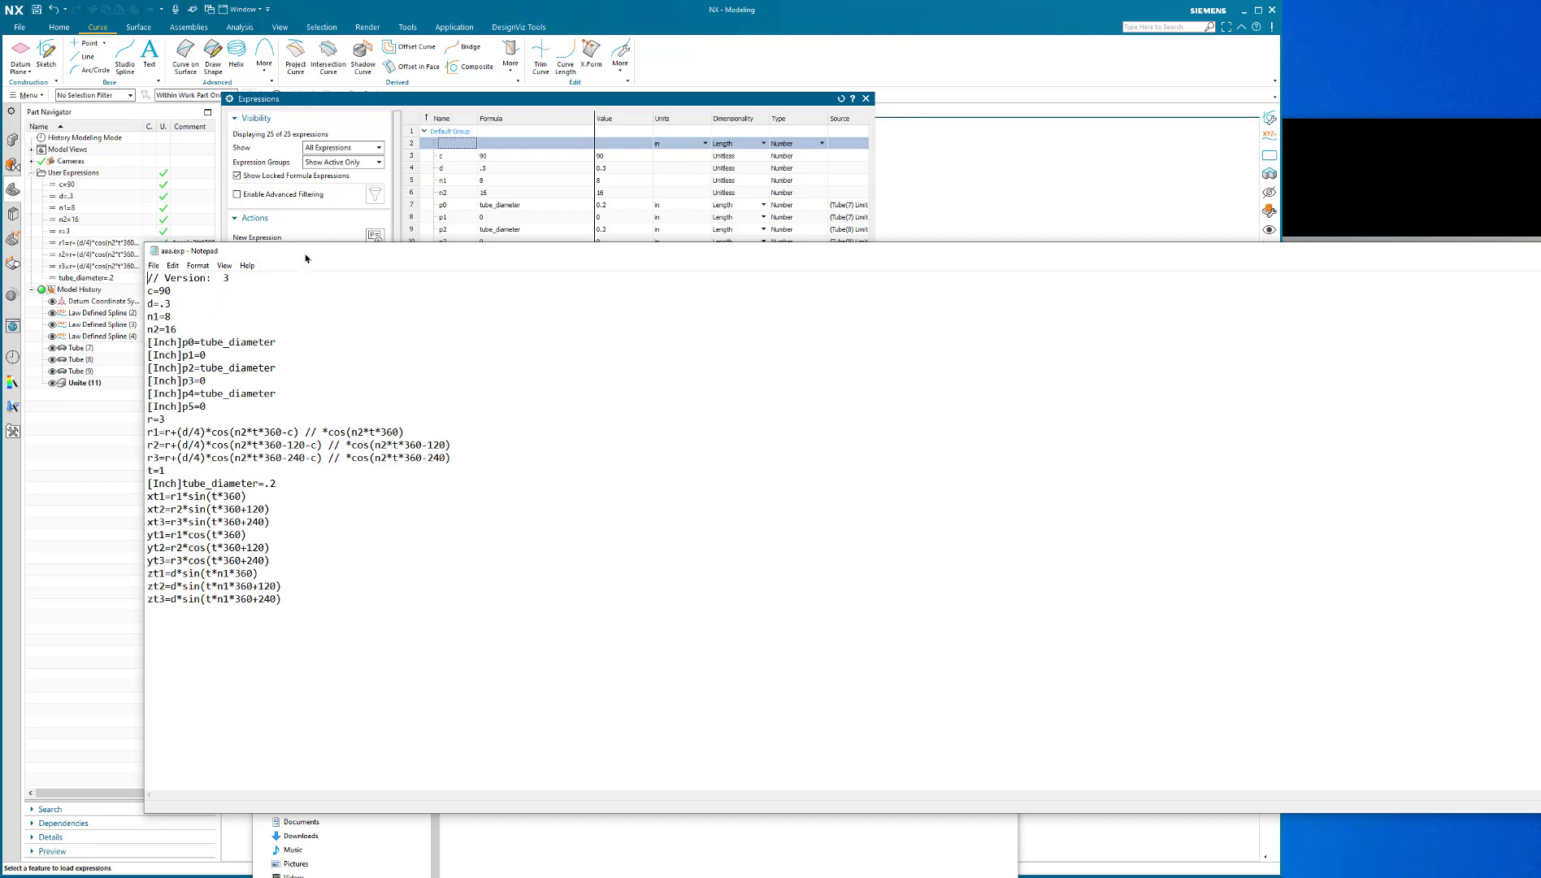
{"action": "left_click_drag", "start_coordinate": [305, 258], "coordinate": [296, 272]}
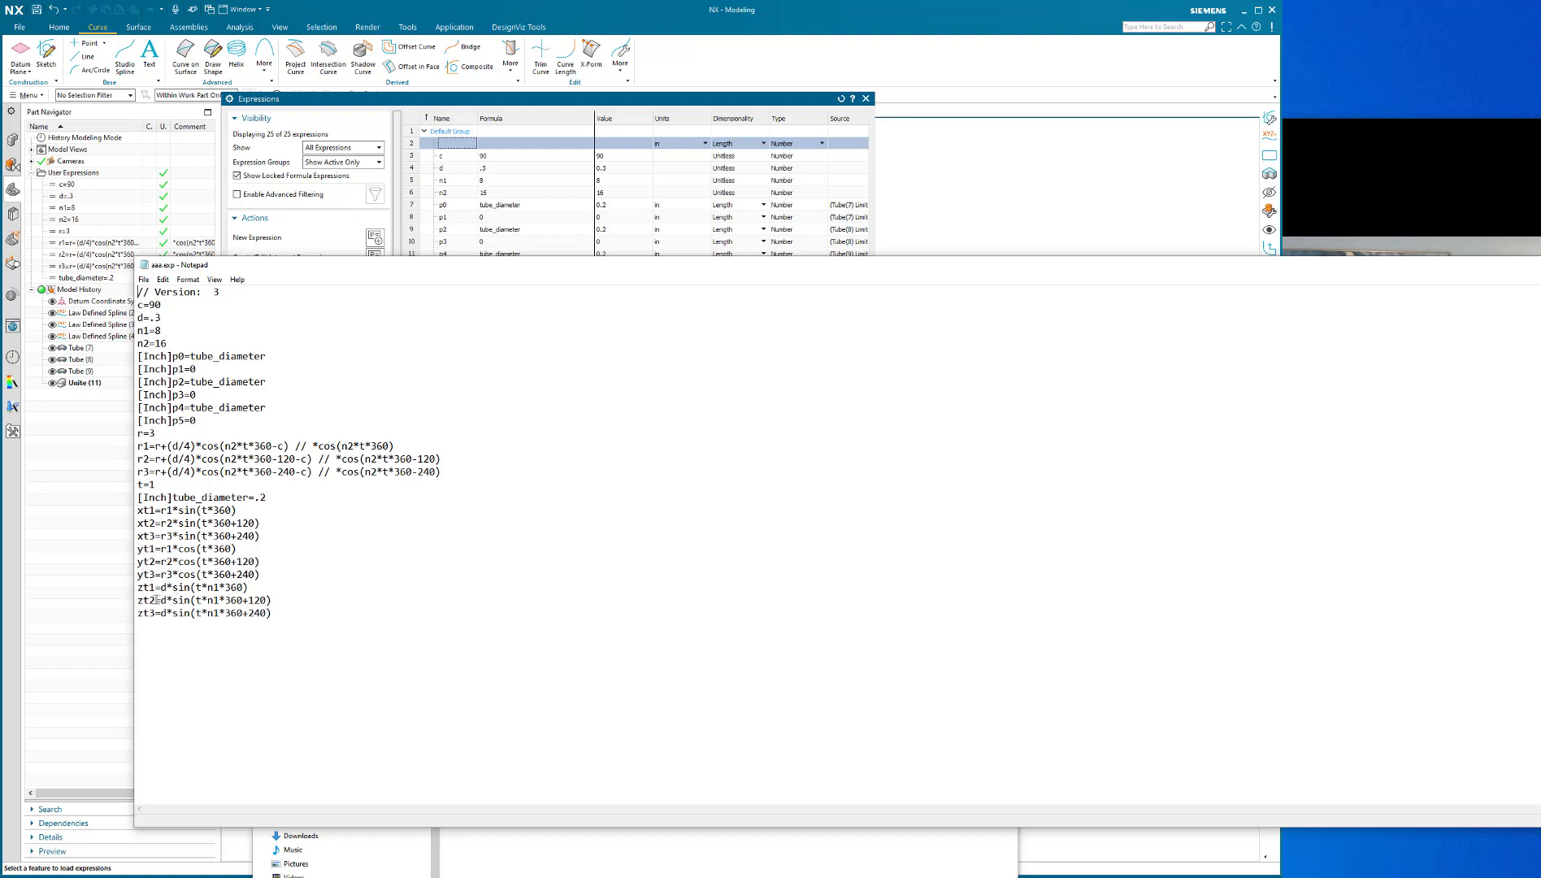
Set d to .05 in aaa.exp, save and close the file, and return to the Expressions dialog in NX
{"action": "left_click", "coordinate": [171, 316]}
{"action": "key", "text": "BackSpace"}
{"action": "key", "text": "BackSpace"}
{"action": "type", "text": ".05"}
{"action": "left_click", "coordinate": [143, 279]}
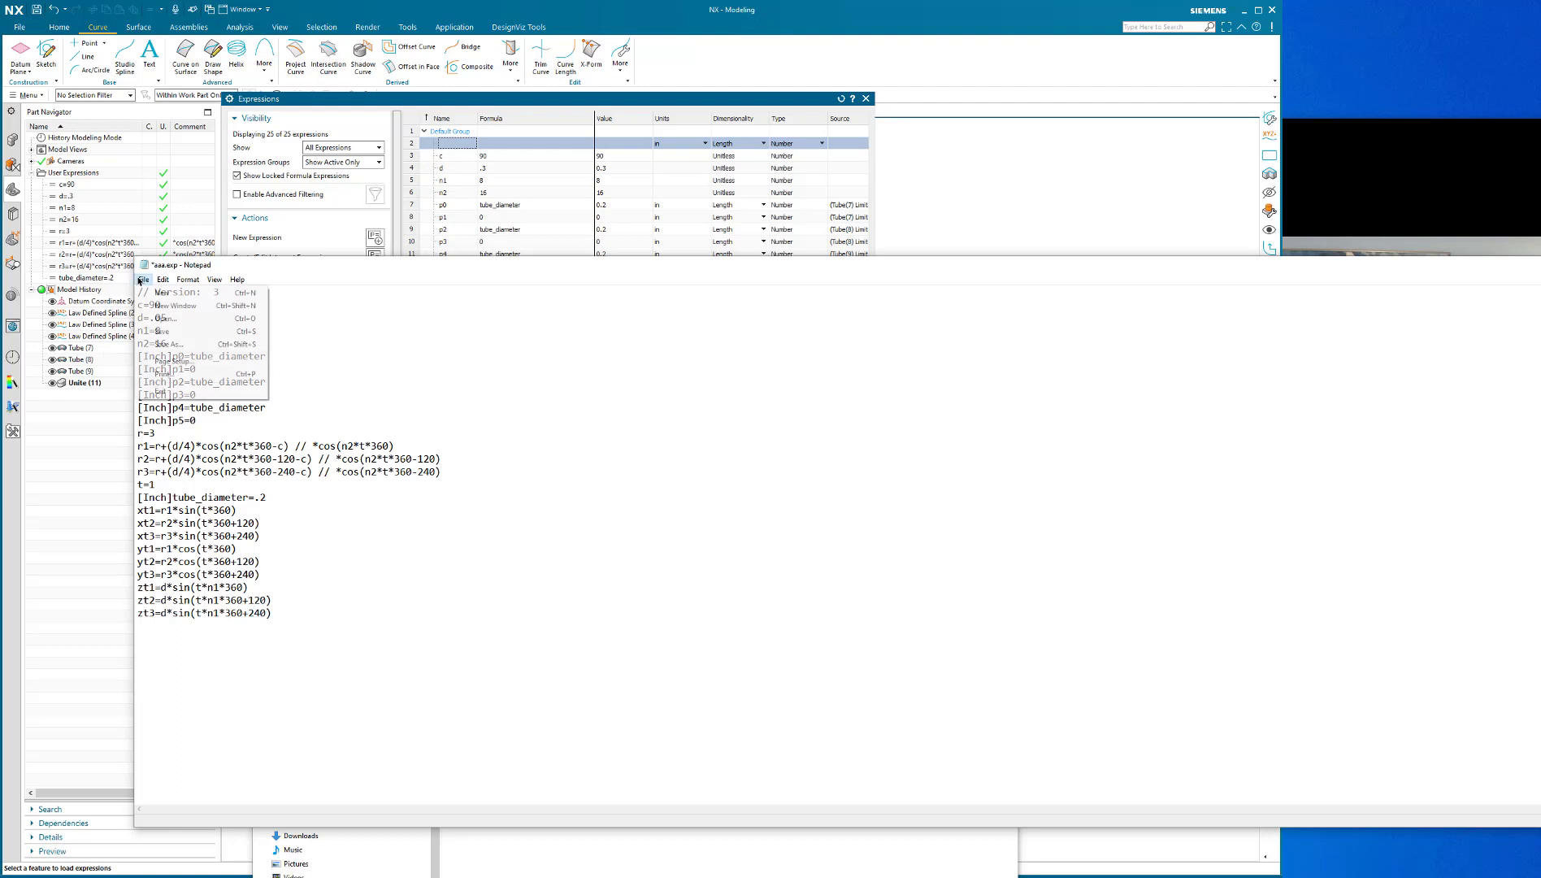
{"action": "left_click", "coordinate": [166, 332]}
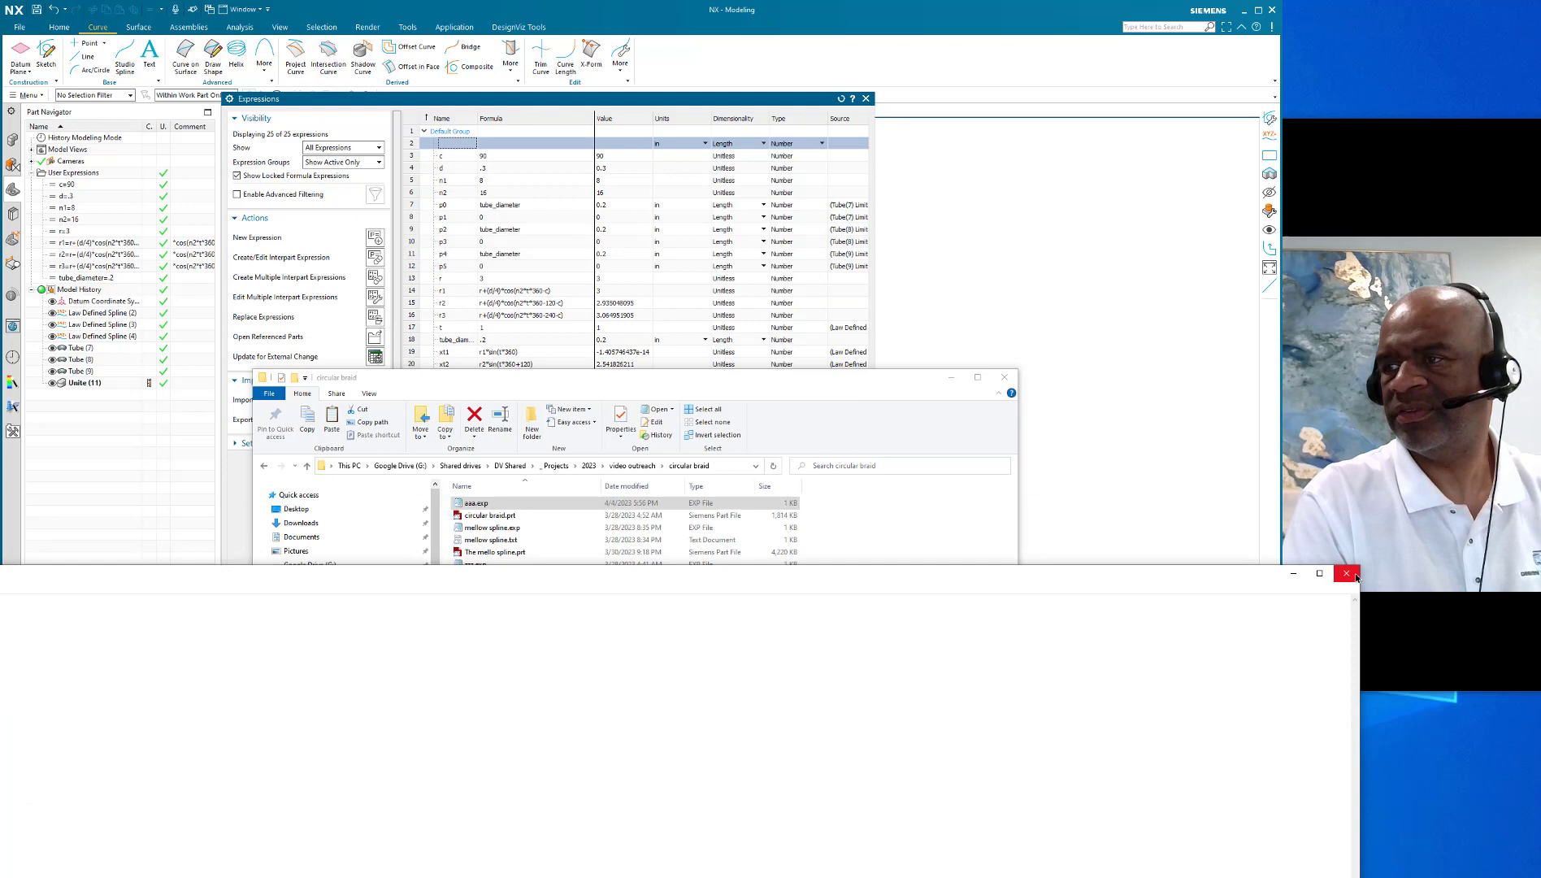
{"action": "left_click", "coordinate": [1354, 575]}
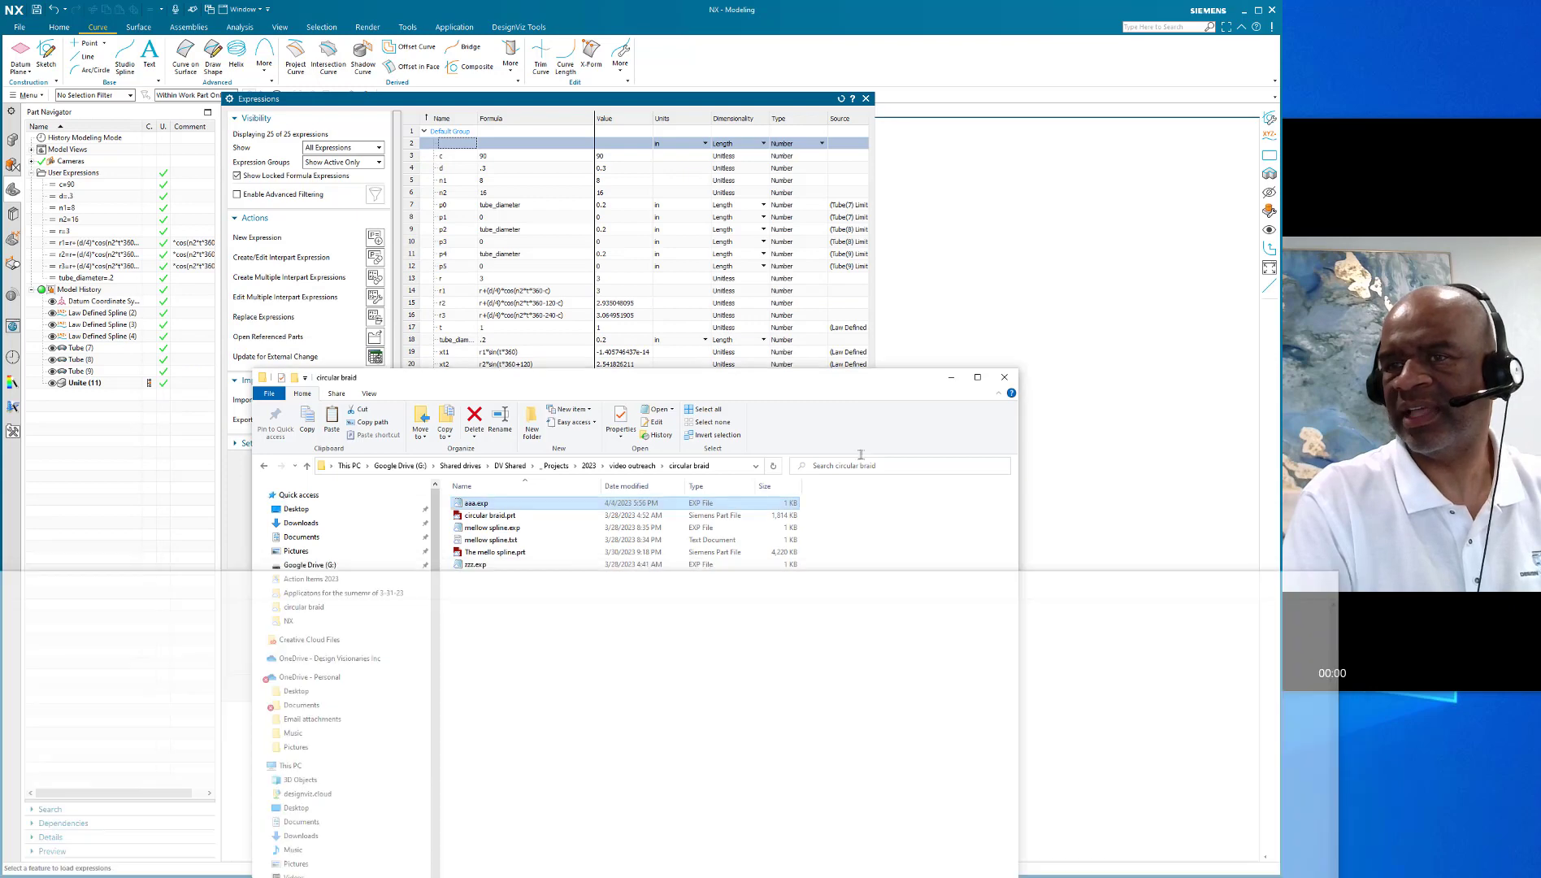
{"action": "left_click", "coordinate": [924, 378]}
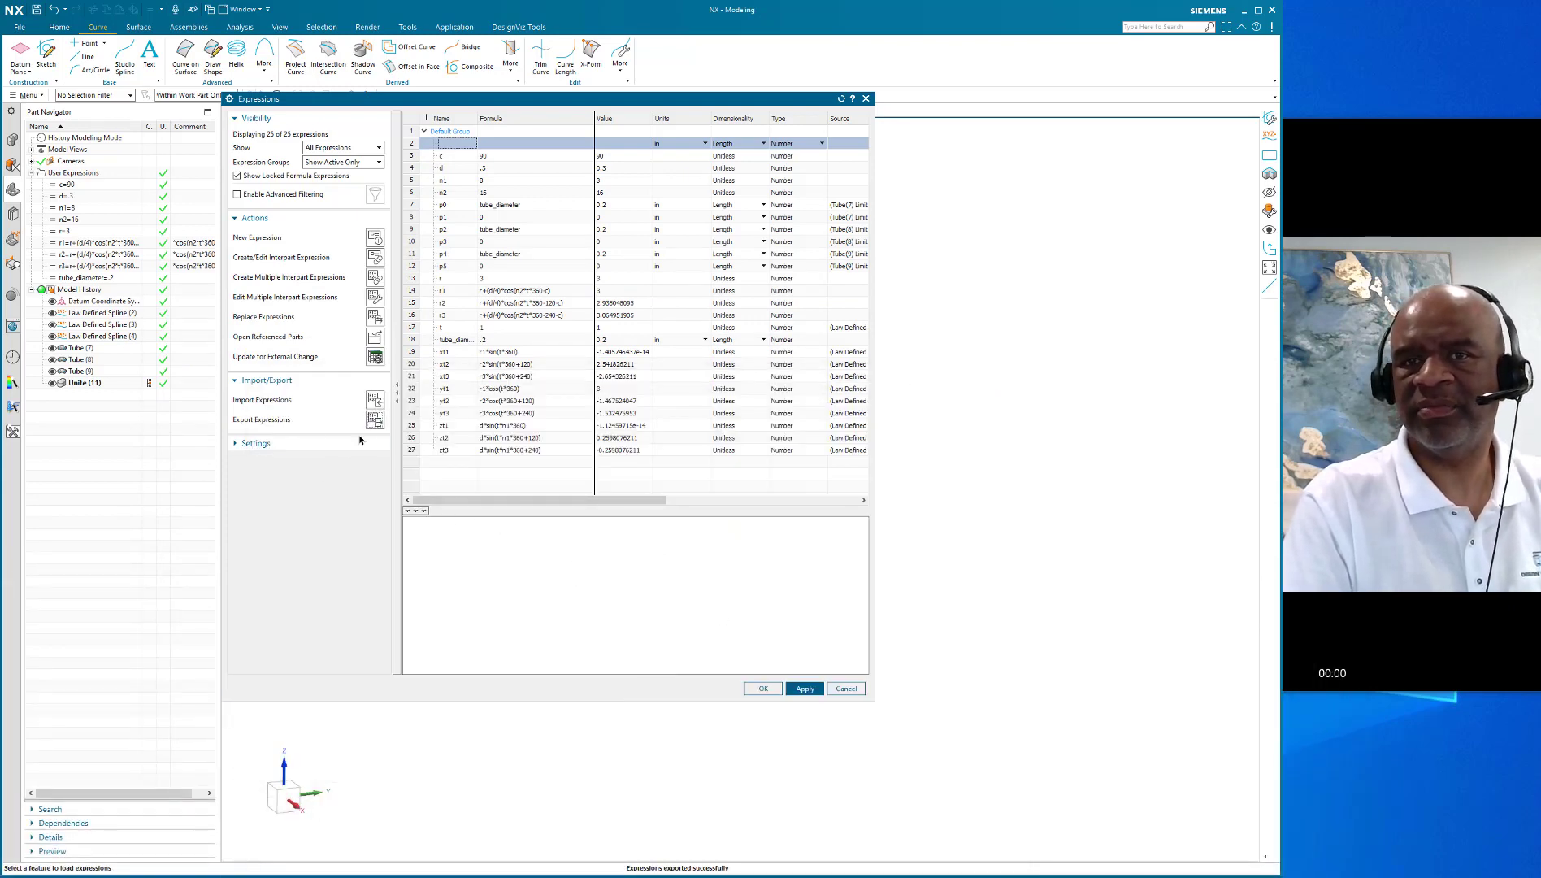
Import the expressions from aaa.exp and accept them to update the braid
{"action": "left_click", "coordinate": [376, 400]}
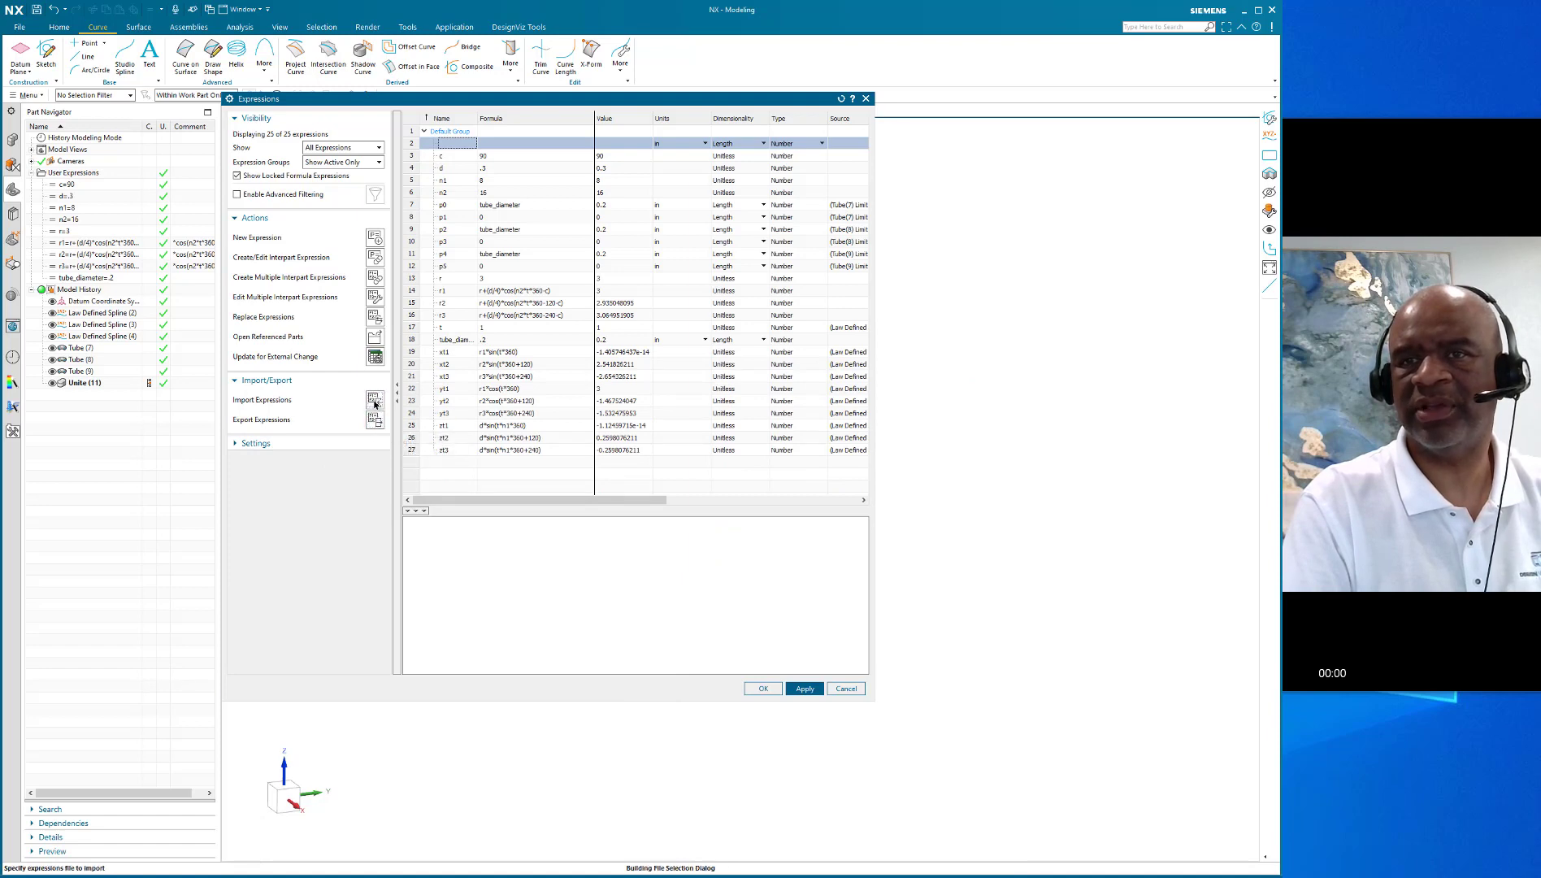
{"action": "left_click", "coordinate": [224, 87]}
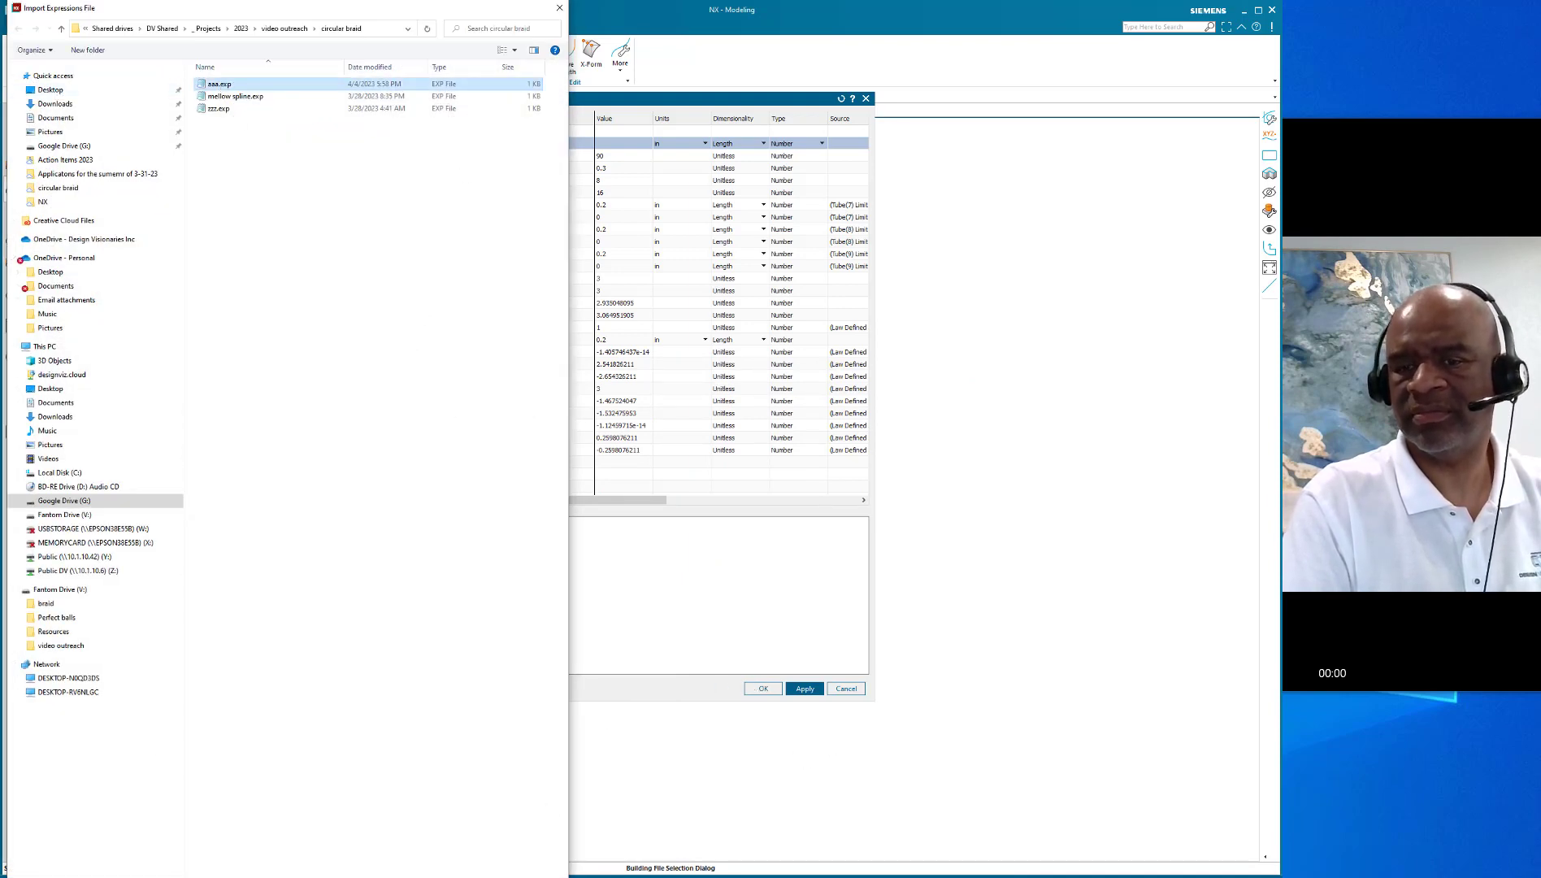
{"action": "key", "text": "Return"}
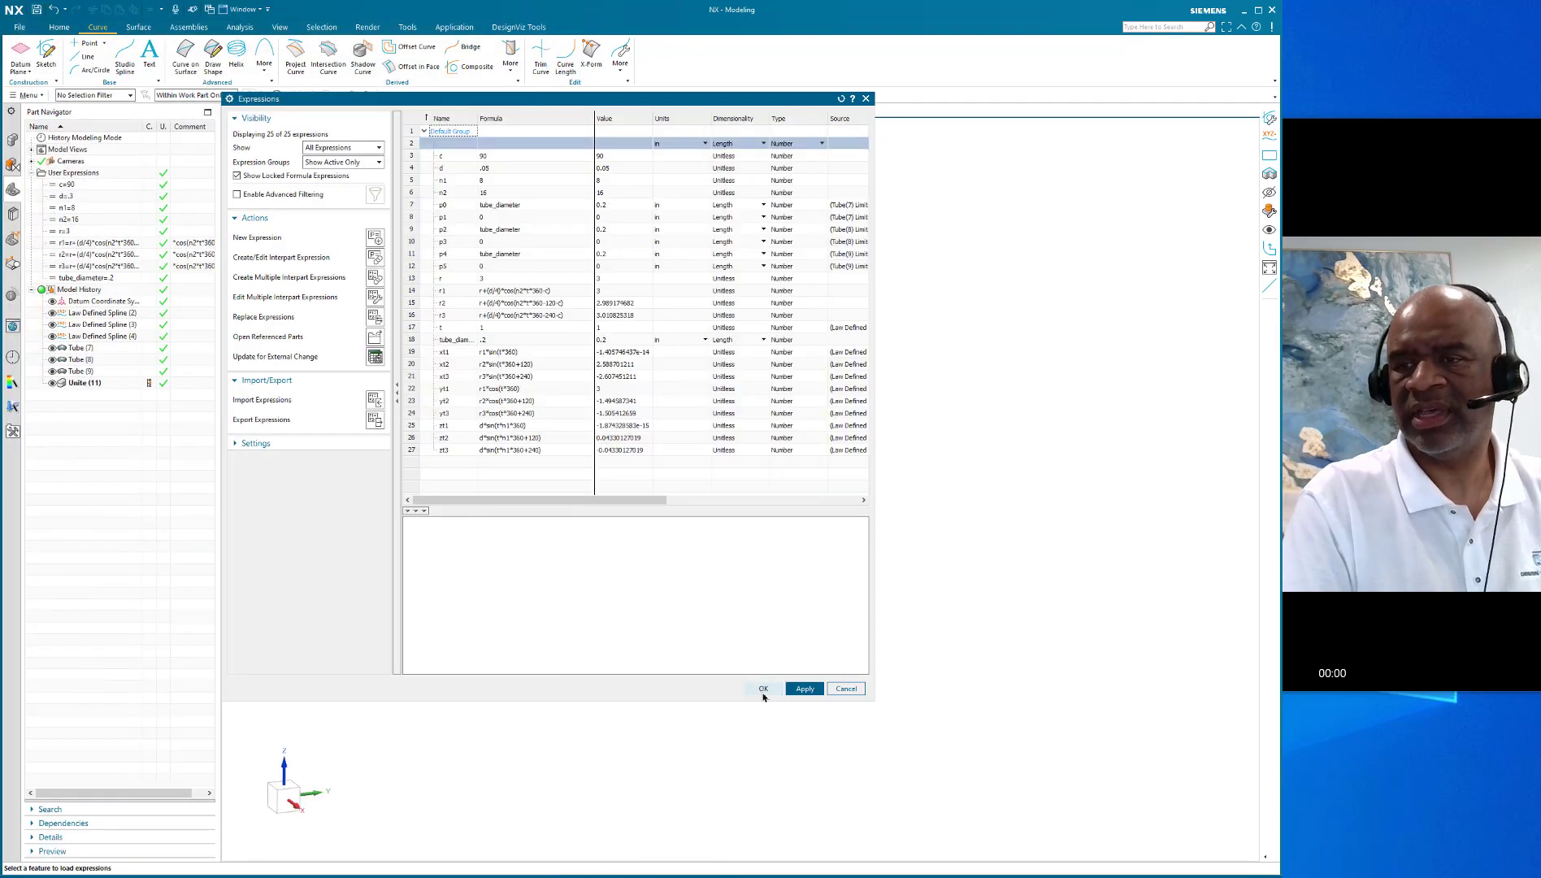
{"action": "left_click", "coordinate": [764, 688]}
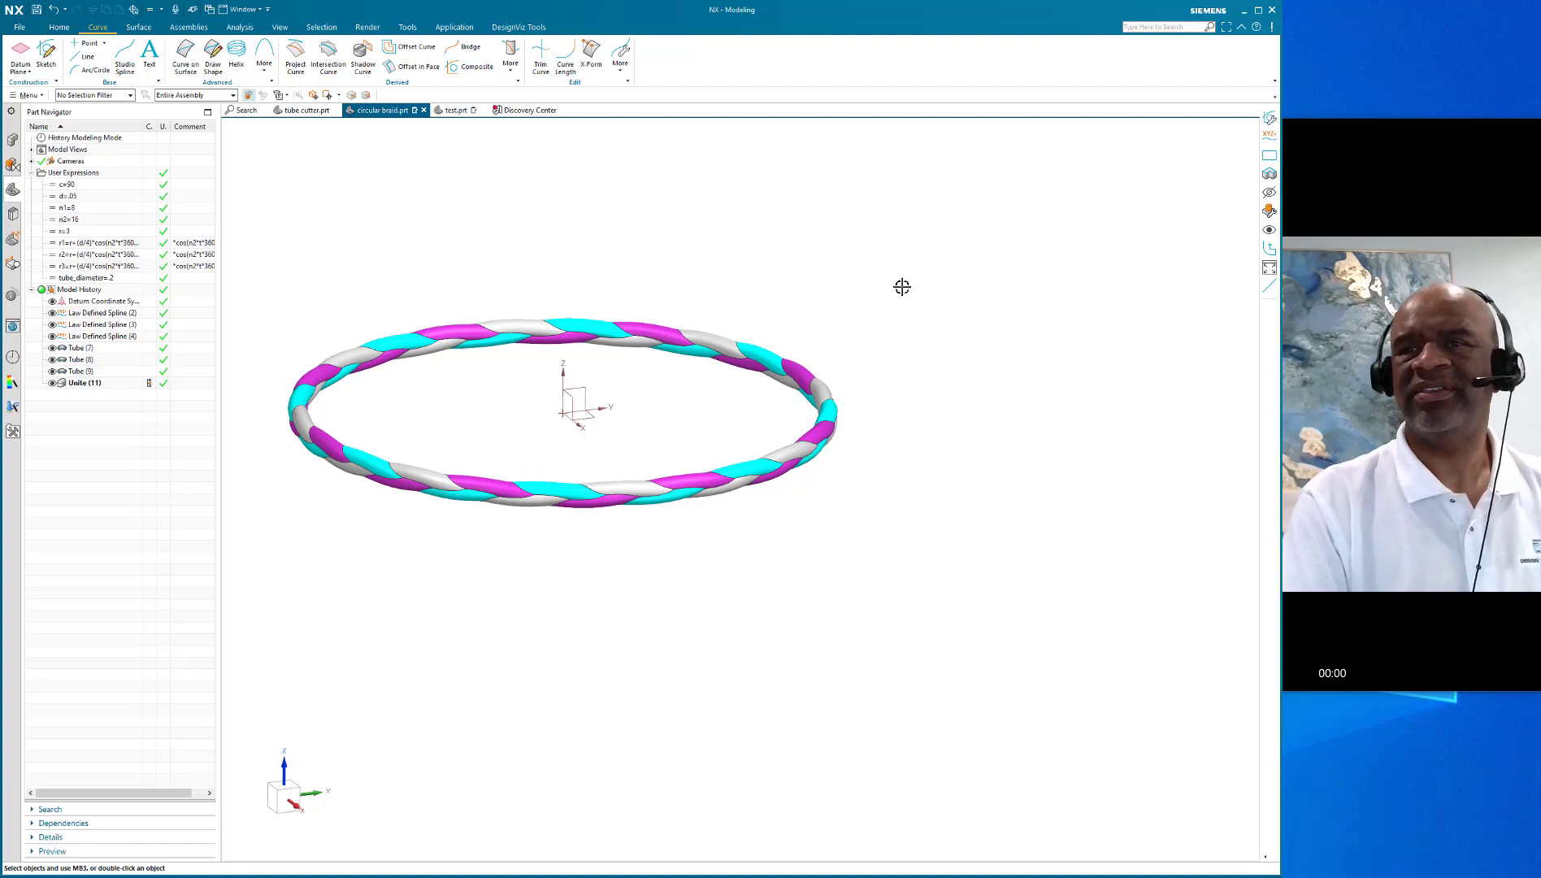
Inspect the updated circular braid up close and from several angles, checking how tightly the strands wrap
{"action": "scroll", "coordinate": [563, 238], "scroll_direction": "up", "scroll_amount": 2}
{"action": "middle_click_drag", "start_coordinate": [478, 254], "coordinate": [596, 253]}
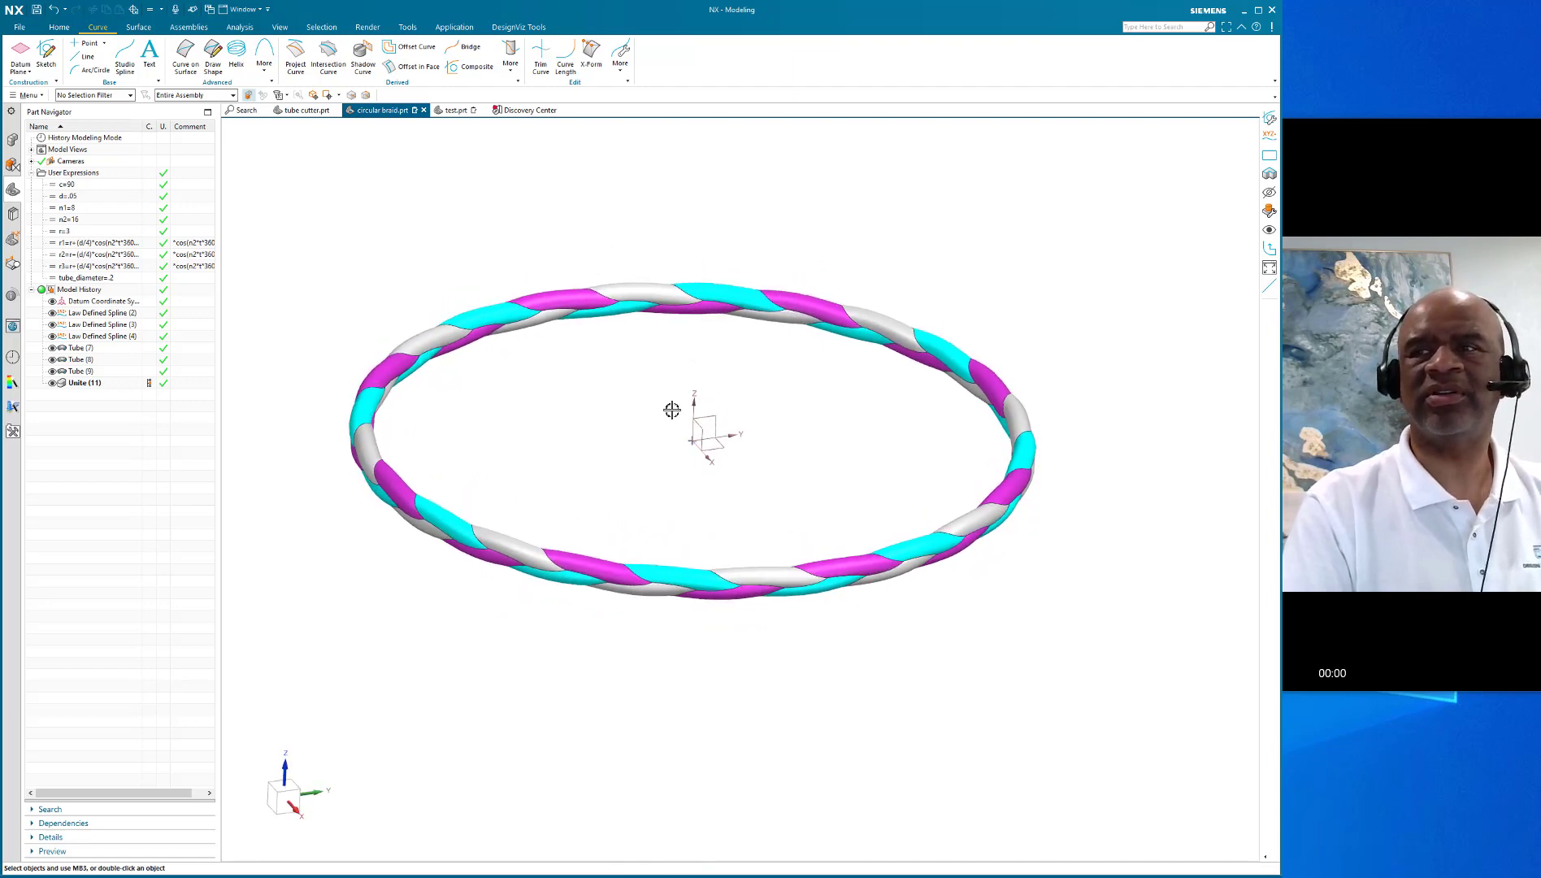
{"action": "scroll", "coordinate": [666, 431], "scroll_direction": "up", "scroll_amount": 1}
{"action": "middle_click_drag", "start_coordinate": [642, 349], "coordinate": [644, 345]}
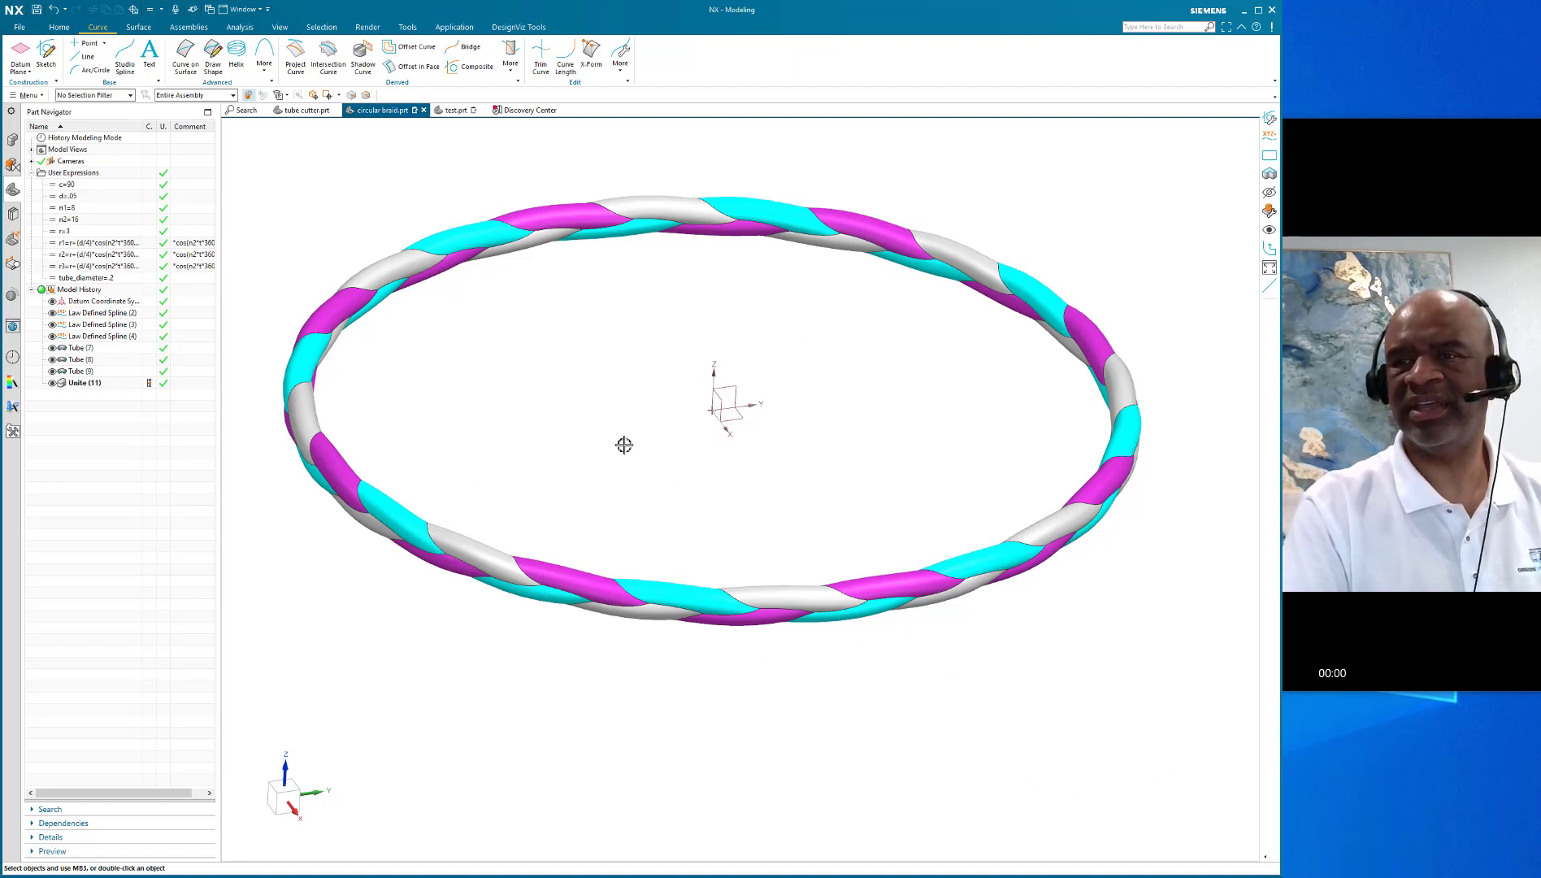
{"action": "middle_click_drag", "start_coordinate": [622, 441], "coordinate": [660, 441]}
{"action": "middle_click_drag", "start_coordinate": [561, 383], "coordinate": [594, 419], "text": "shift"}
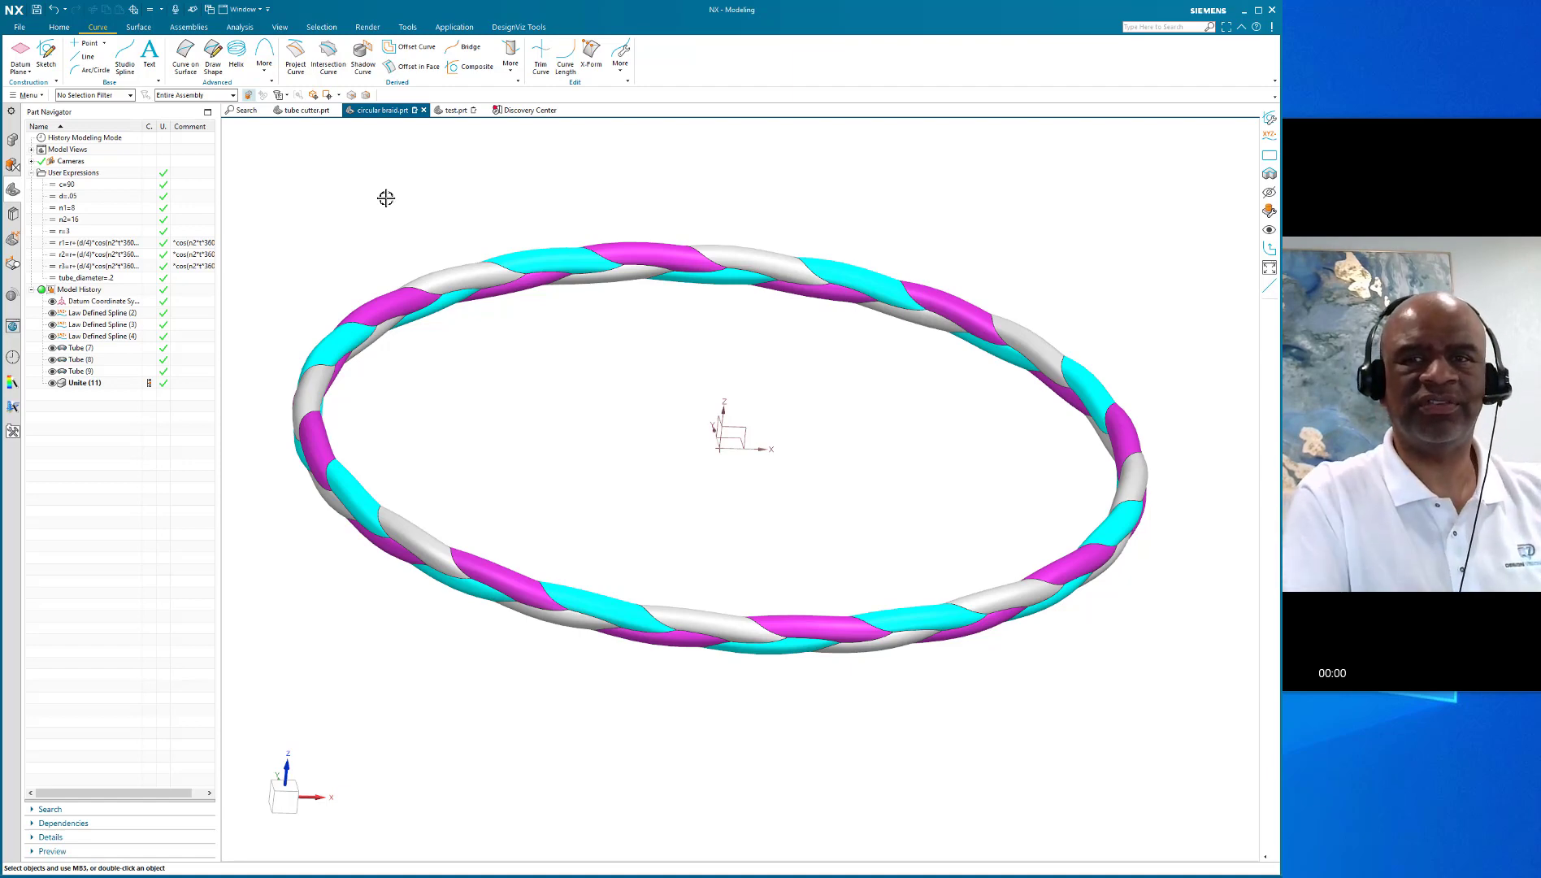
{"action": "mouse_move", "coordinate": [556, 402]}
{"action": "middle_mouse_down"}
{"action": "mouse_move", "coordinate": [560, 413]}
{"action": "mouse_move", "coordinate": [551, 389]}
{"action": "mouse_move", "coordinate": [559, 408]}
{"action": "middle_mouse_up"}
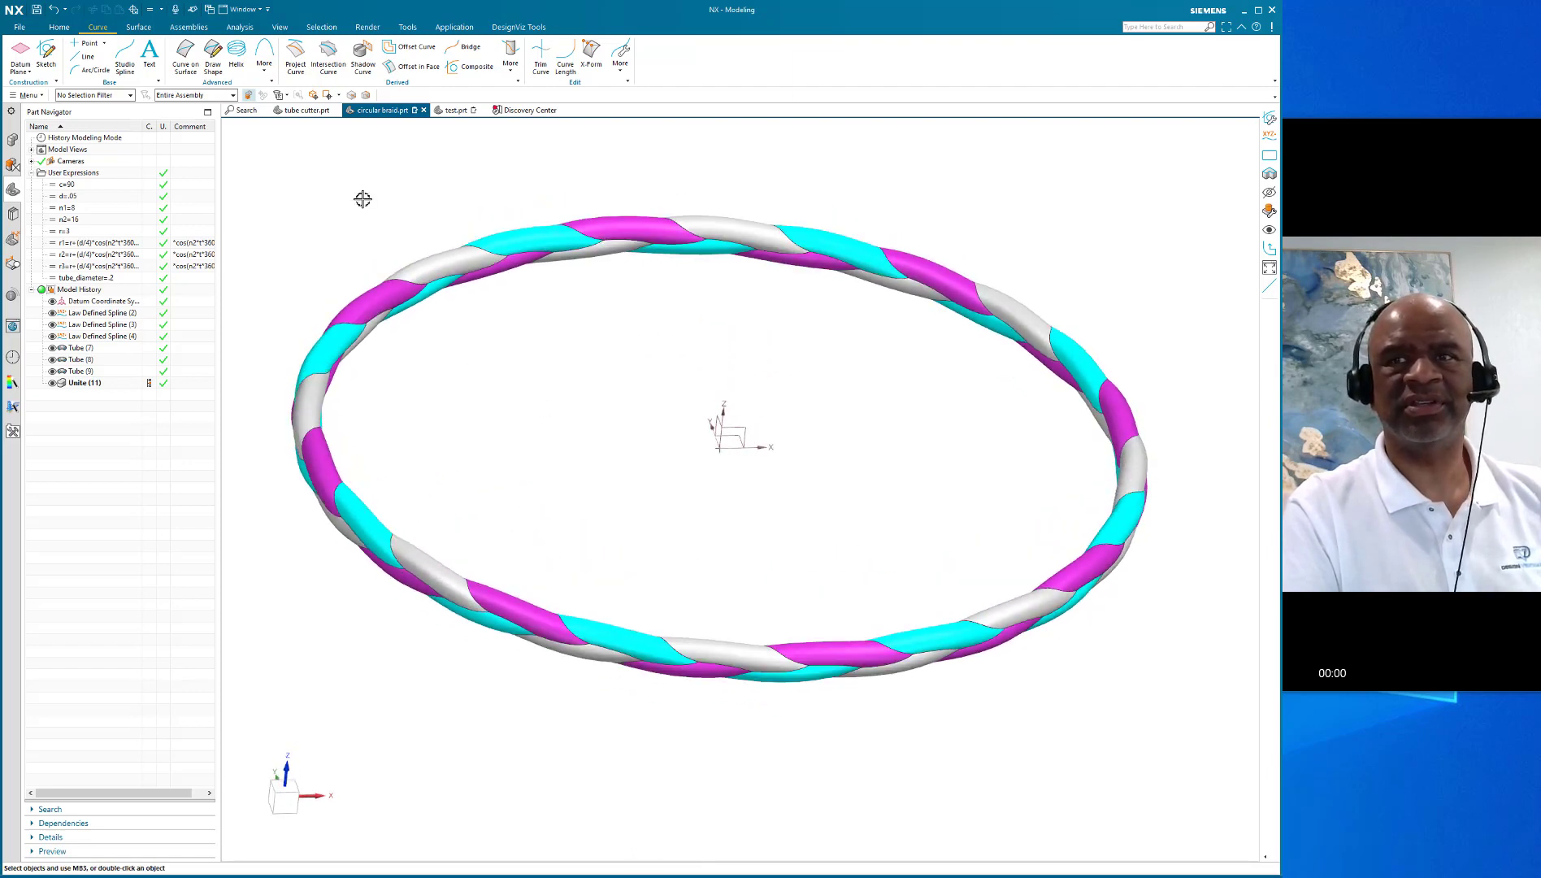
{"action": "mouse_move", "coordinate": [564, 404]}
{"action": "middle_mouse_down"}
{"action": "mouse_move", "coordinate": [567, 378]}
{"action": "mouse_move", "coordinate": [575, 402]}
{"action": "middle_mouse_up"}
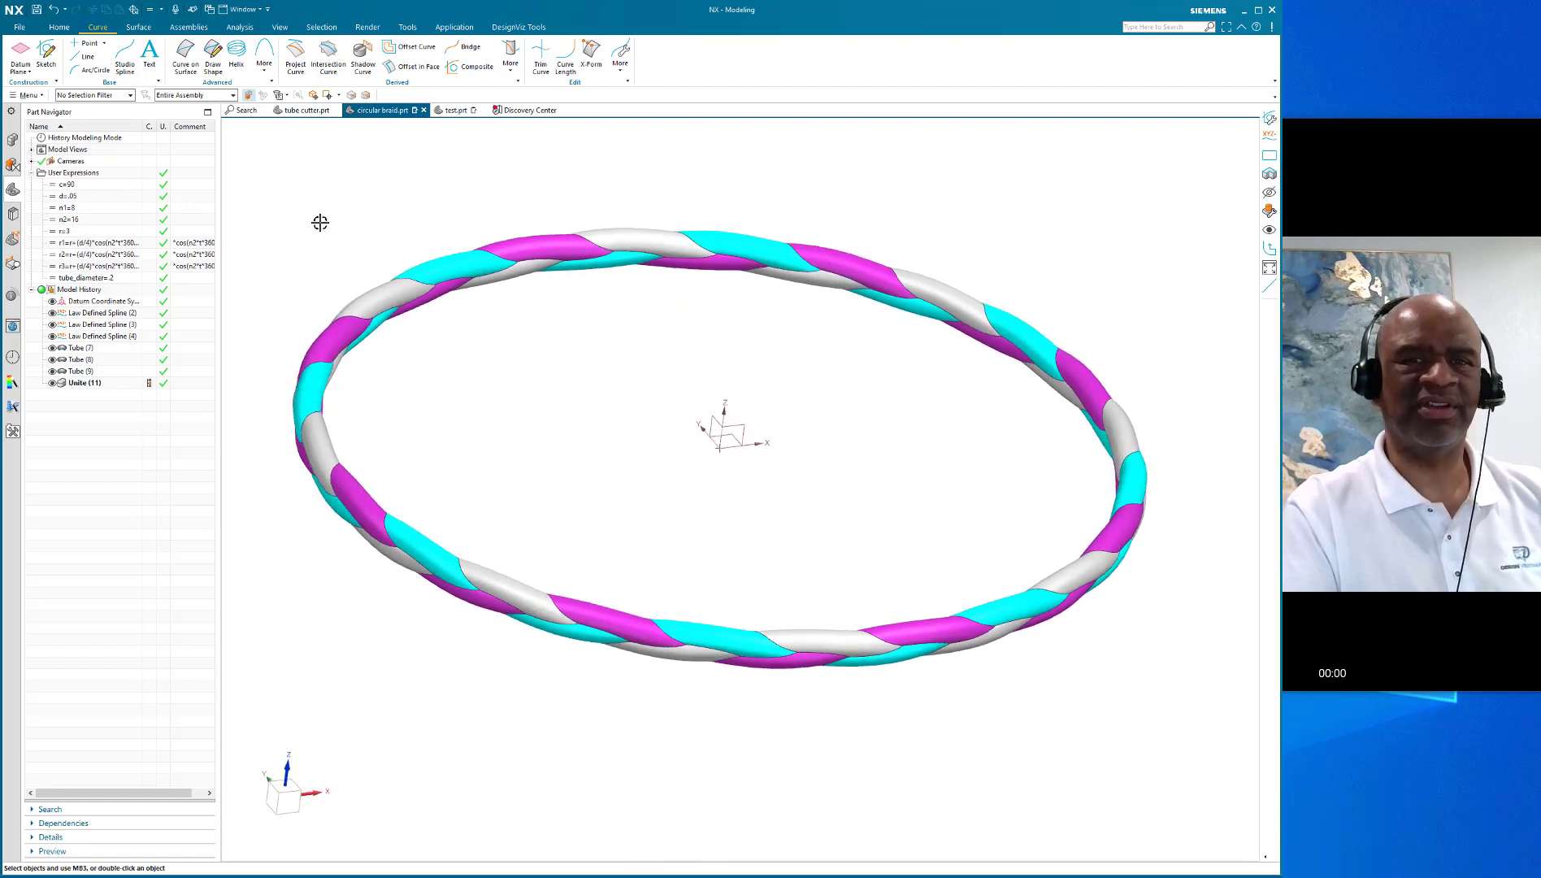